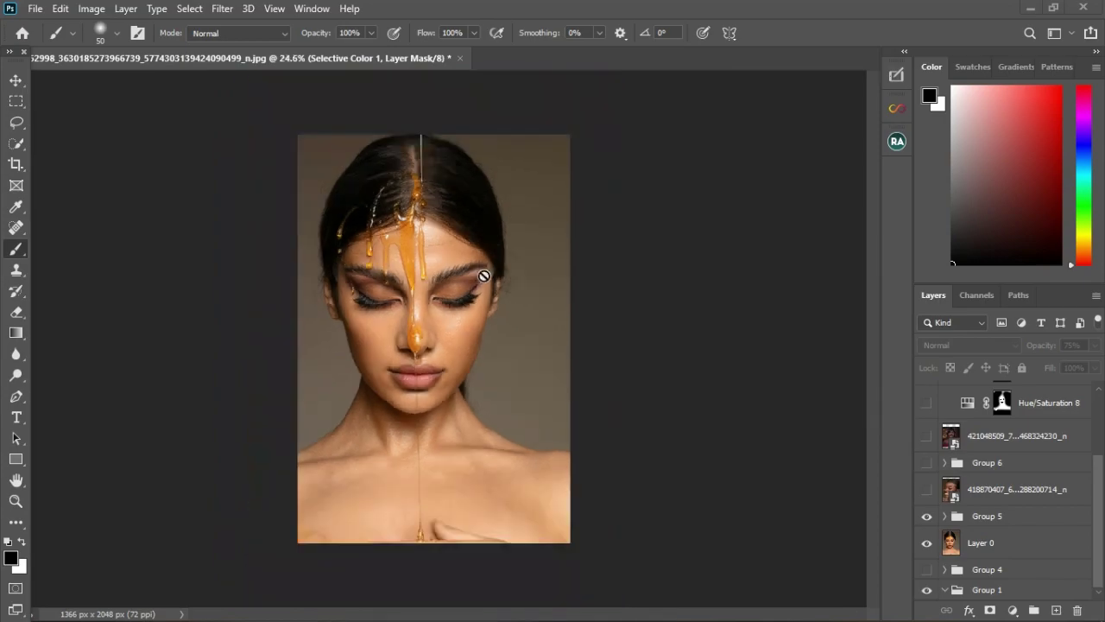
Examine the honey portrait up close, from the hairline, brows and eyelids down to the lips, neck and shoulders.
scroll(333, 463, "up", 3)
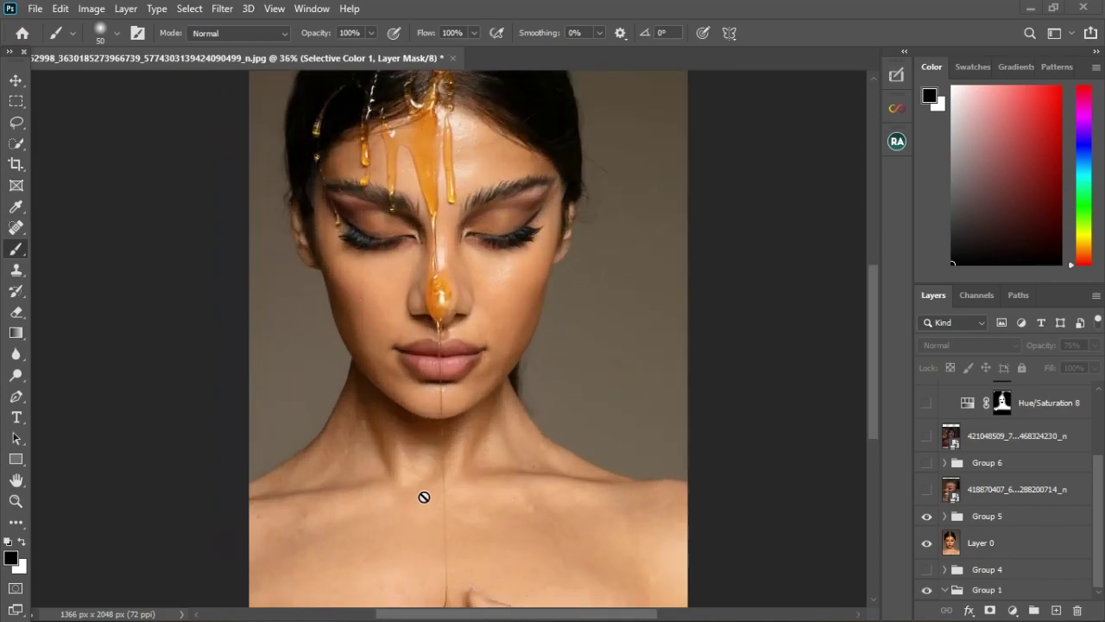
scroll(395, 163, "up", 3)
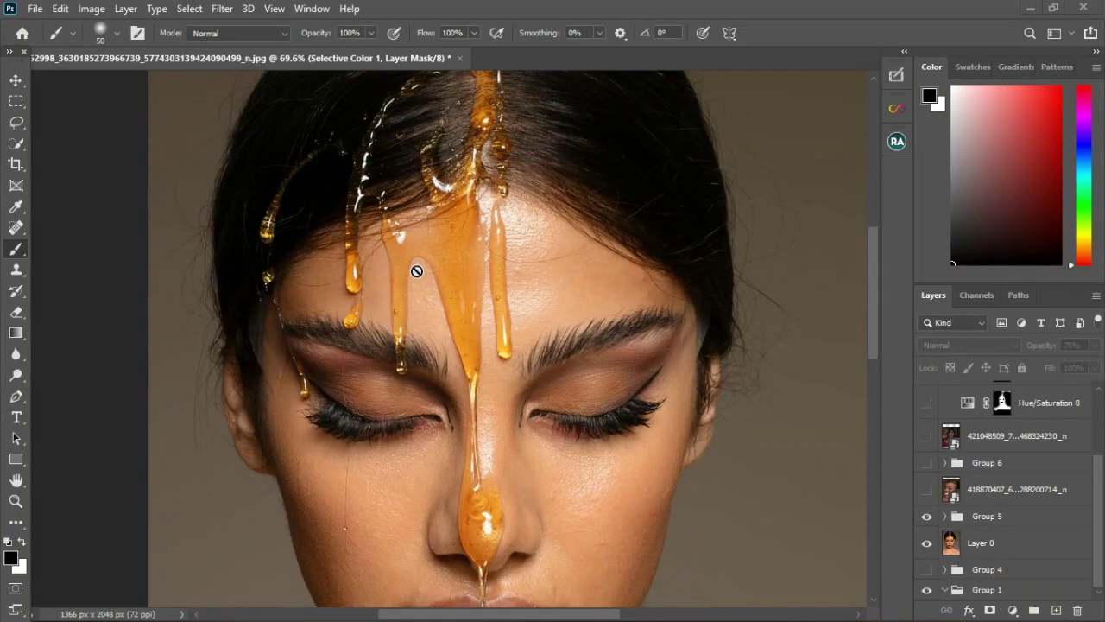
scroll(447, 338, "up", 3)
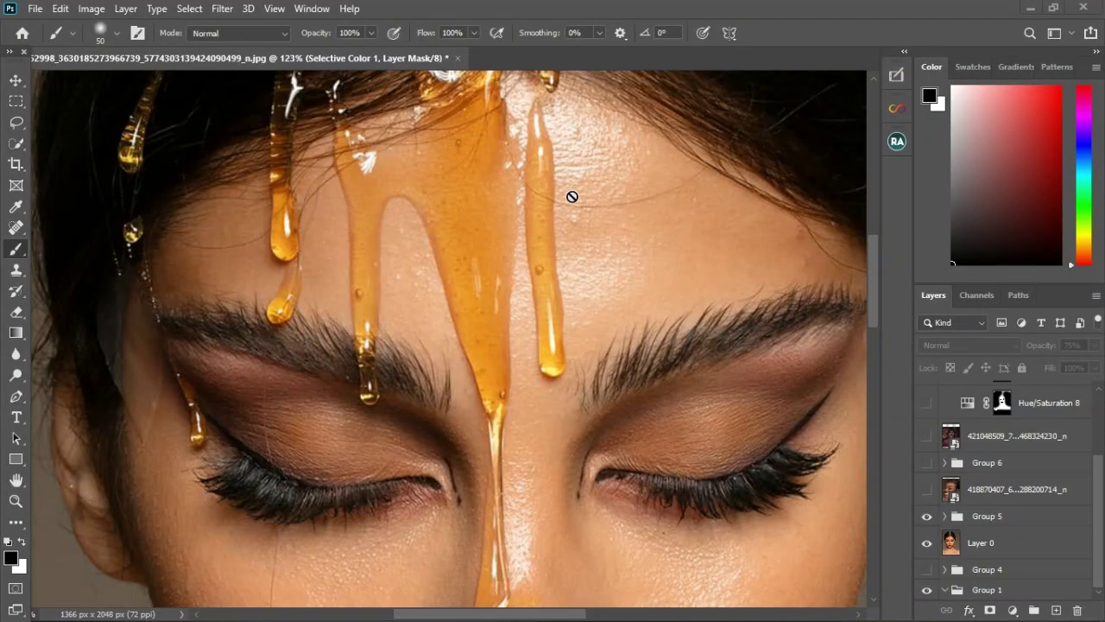
scroll(662, 178, "down", 4)
scroll(323, 173, "up", 5)
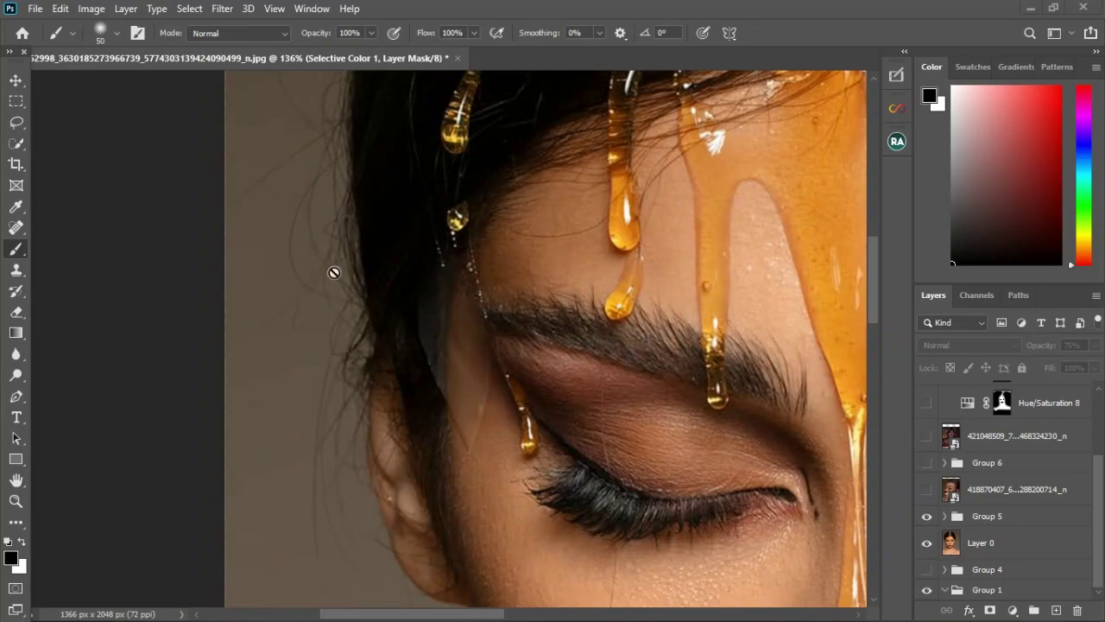
scroll(327, 371, "down", 4)
scroll(449, 561, "up", 3)
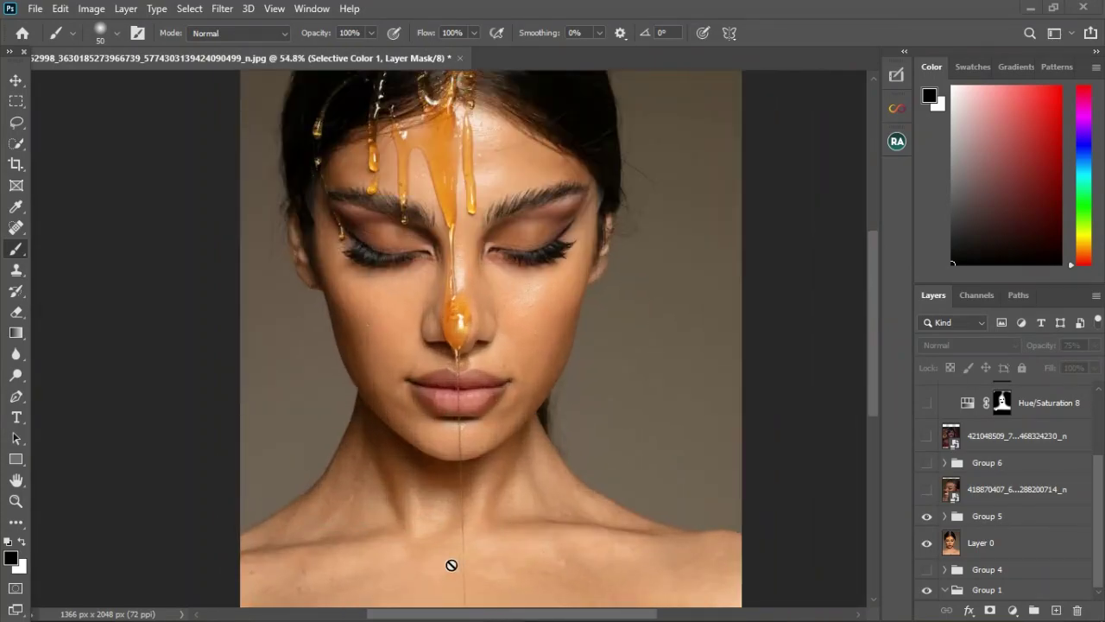
scroll(449, 557, "up", 2)
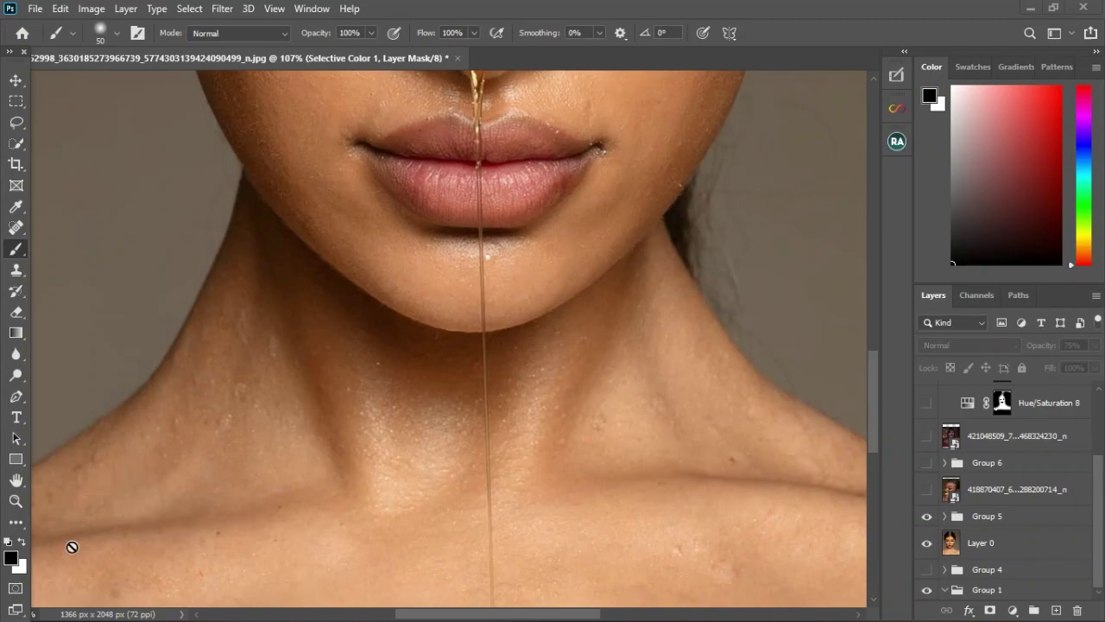
scroll(506, 474, "down", 2)
scroll(414, 383, "down", 1)
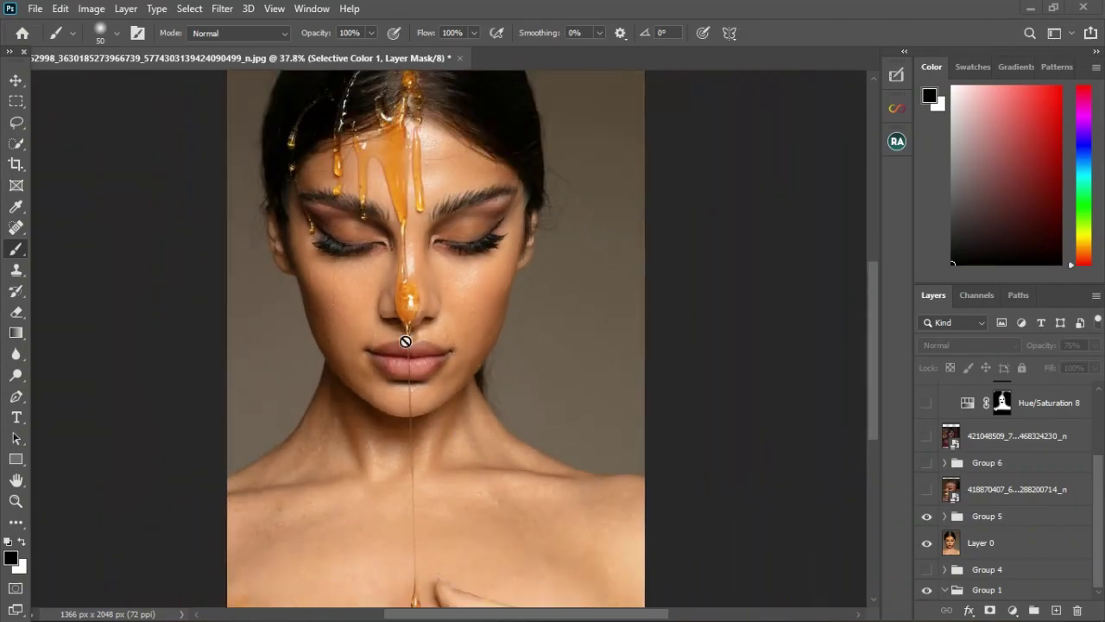
scroll(354, 303, "up", 2)
scroll(353, 303, "up", 1)
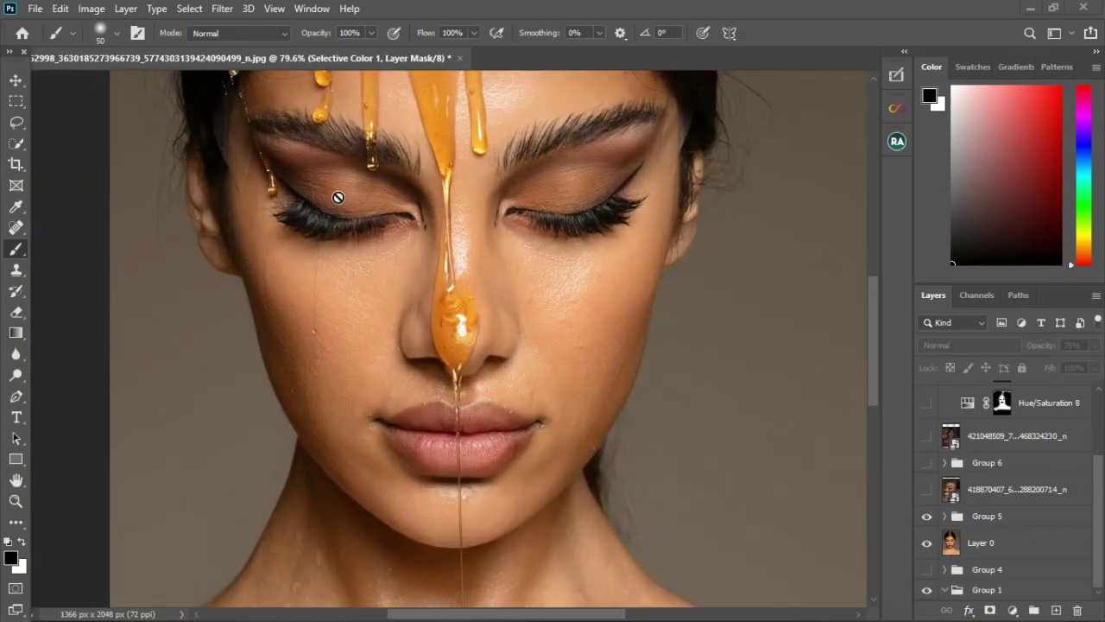
scroll(328, 197, "up", 4)
scroll(324, 193, "up", 1)
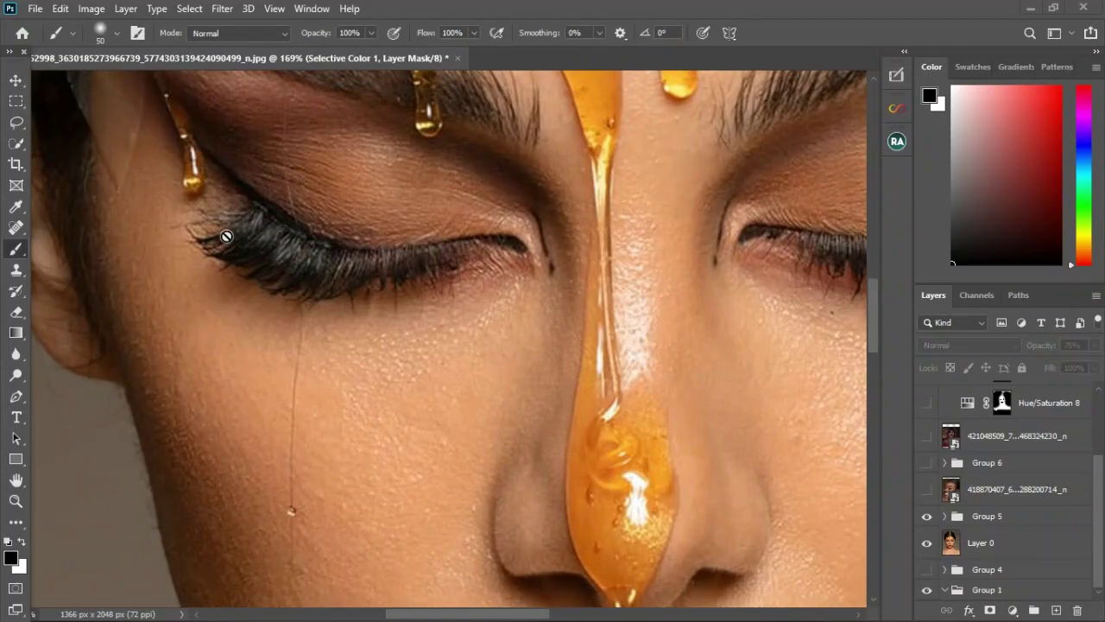
scroll(264, 297, "down", 4)
scroll(555, 230, "up", 3)
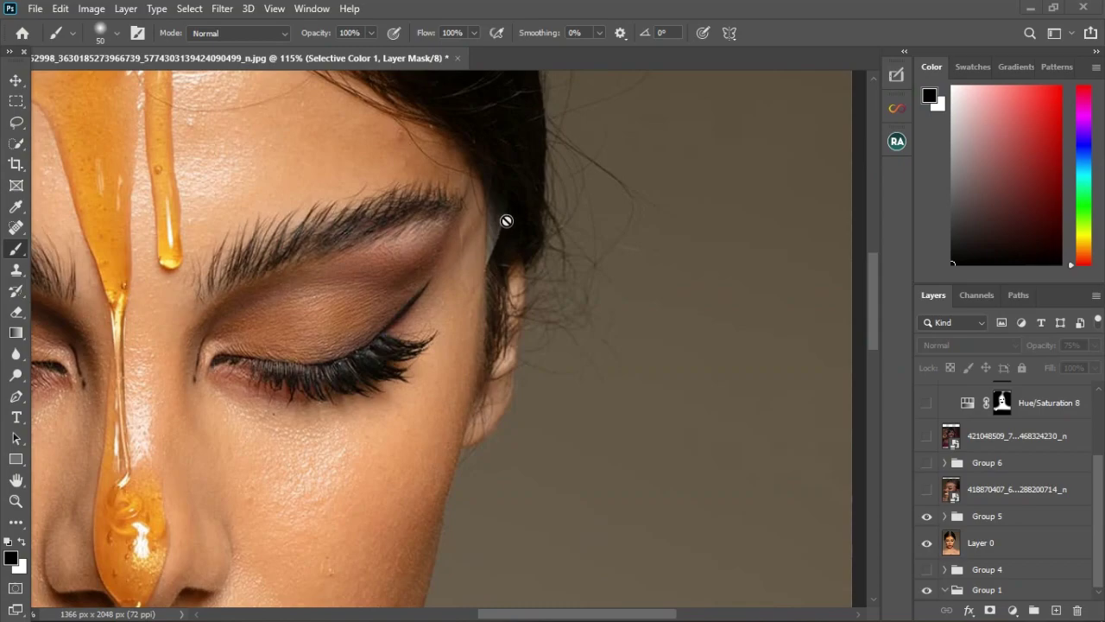
scroll(501, 264, "down", 4)
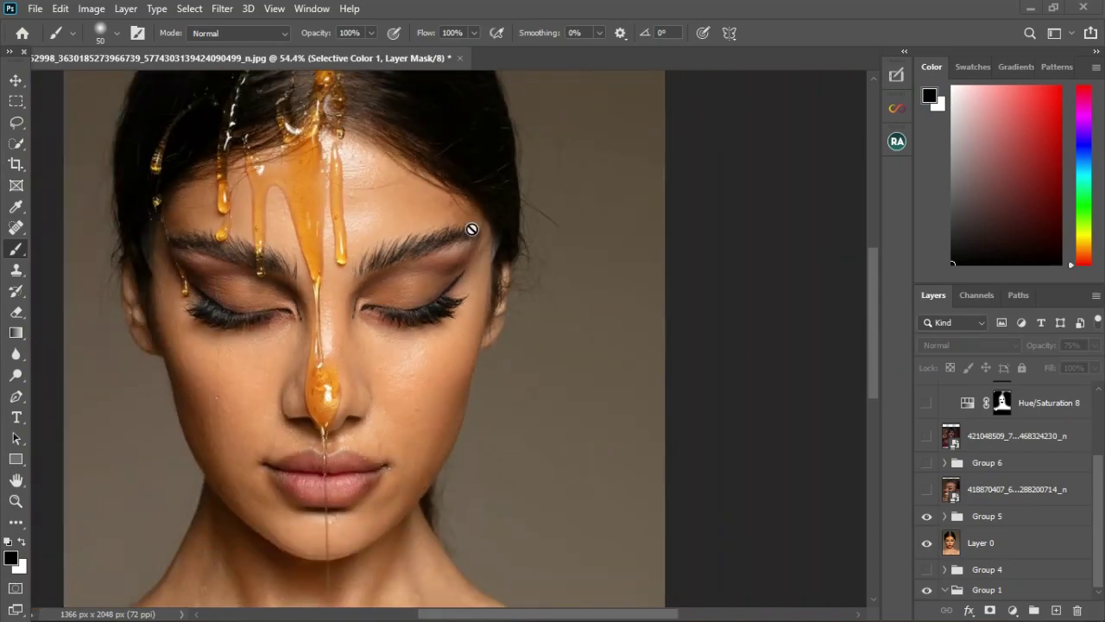
scroll(477, 233, "down", 2)
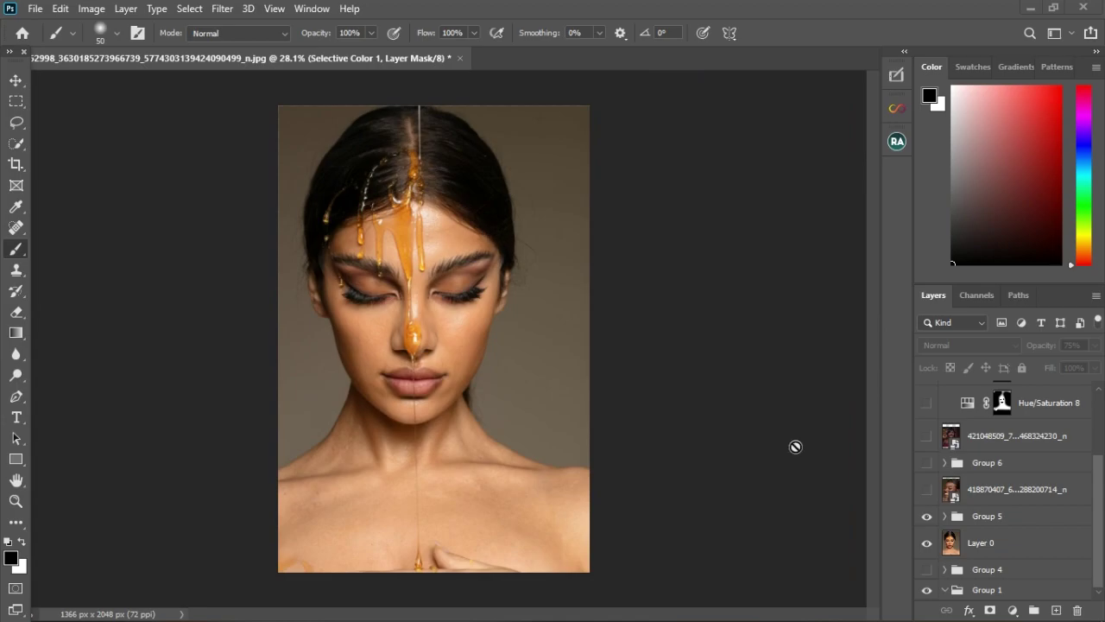
Hide Group 5 and Layer 0, show the 418870407 photo layer, and examine the skin on the smiling woman's face.
left_click(926, 545)
left_click(929, 544)
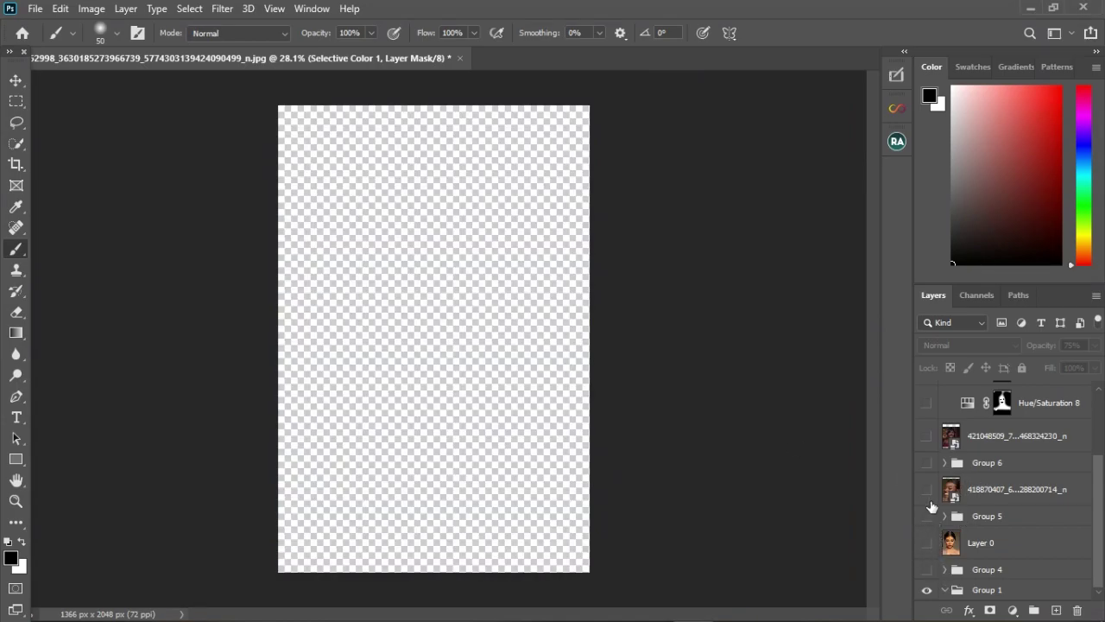
left_click(927, 490)
scroll(455, 297, "up", 5)
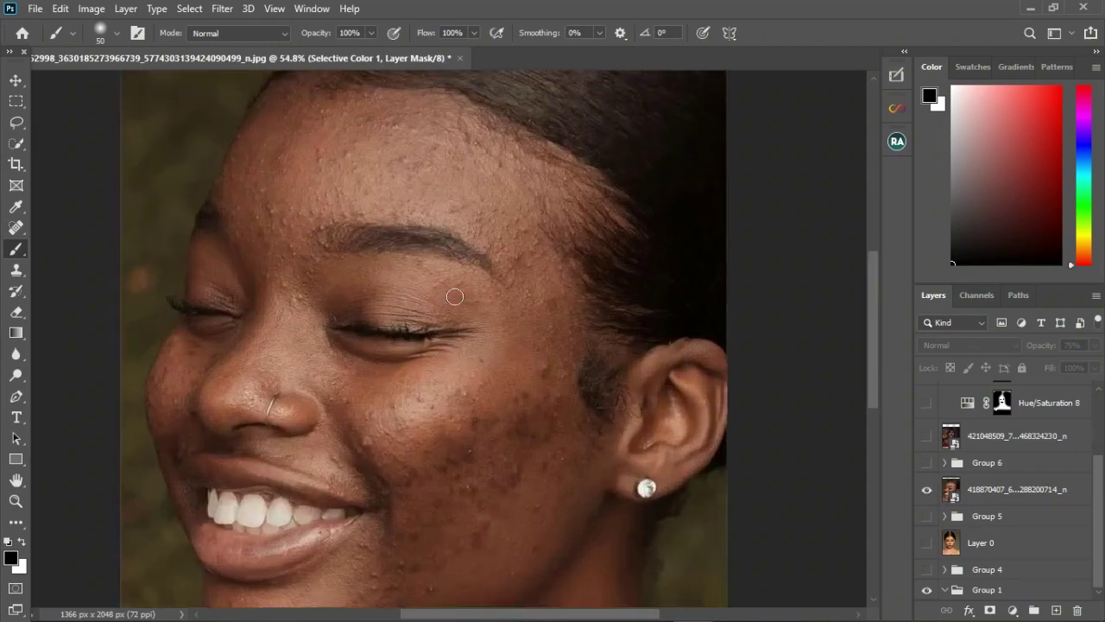
scroll(458, 300, "down", 3)
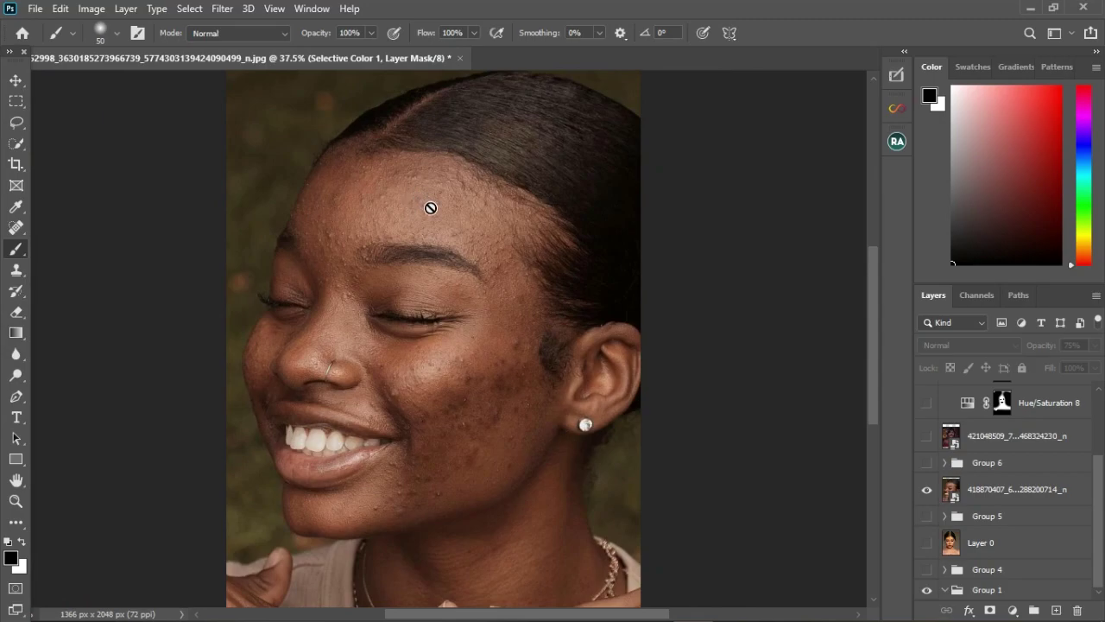
scroll(409, 207, "up", 2)
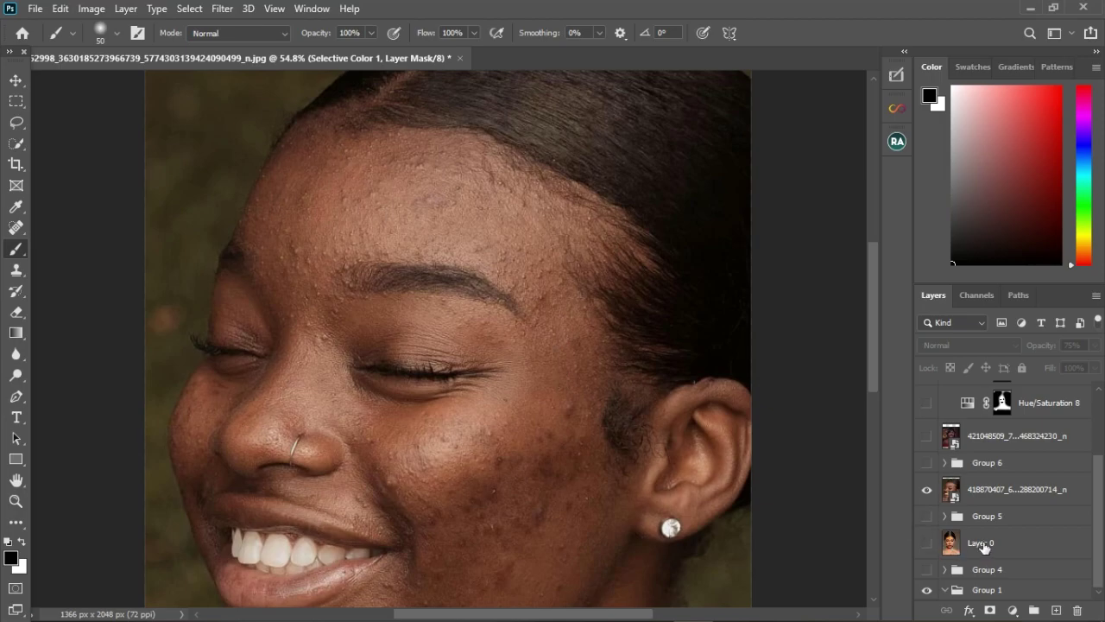
Compare the skin in Layer 0's honey portrait with the 418870407 photo by alternating which one is visible.
left_click(929, 495)
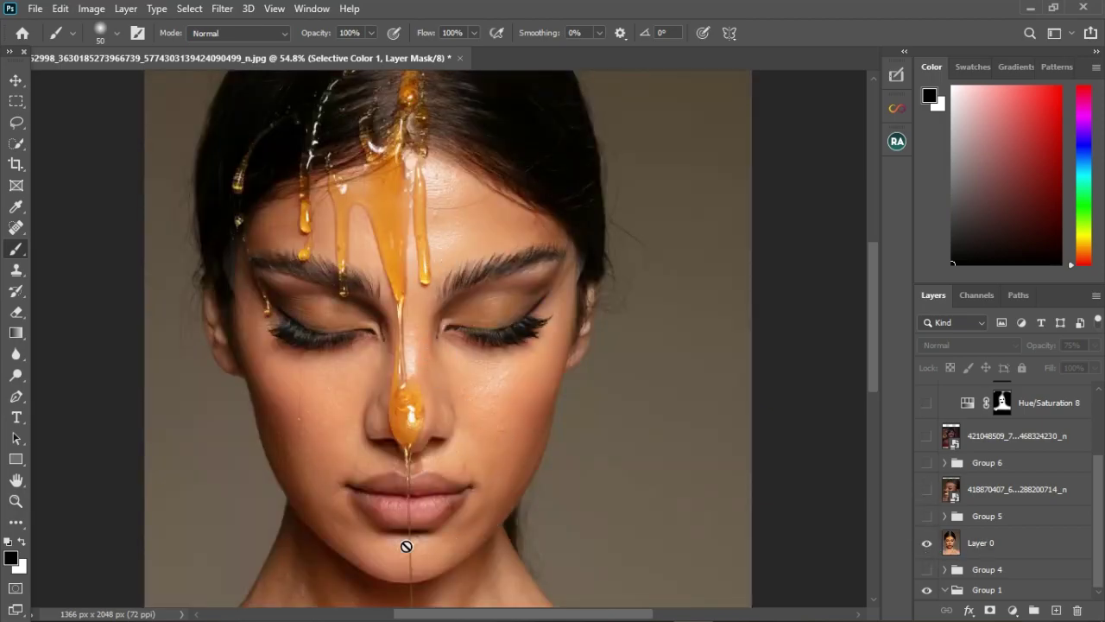
left_click(927, 489)
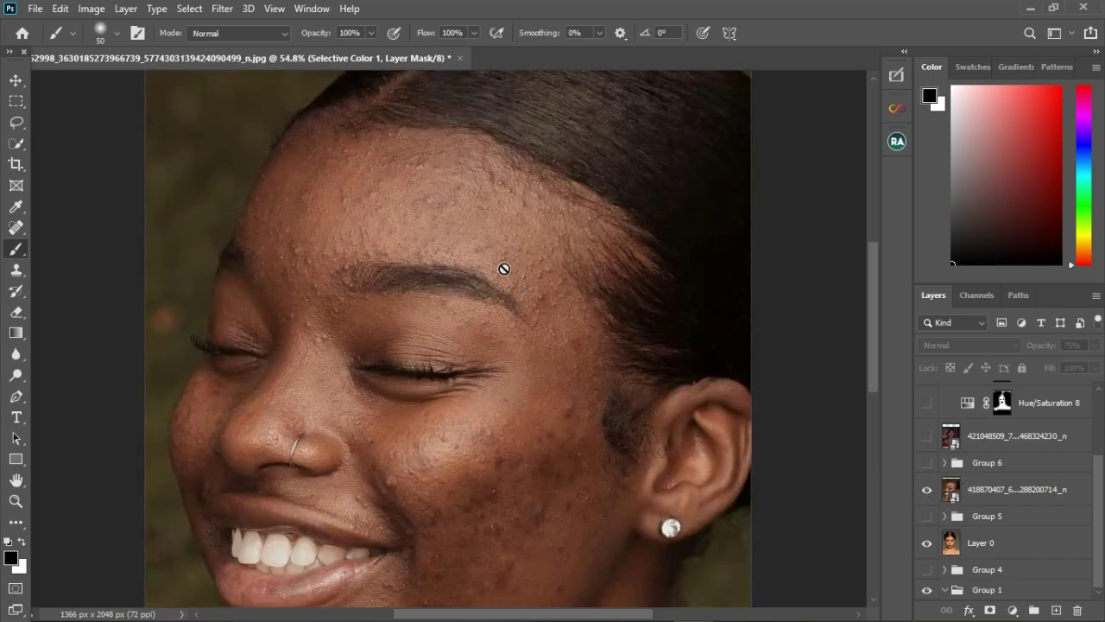
scroll(321, 267, "down", 4)
scroll(420, 387, "up", 2)
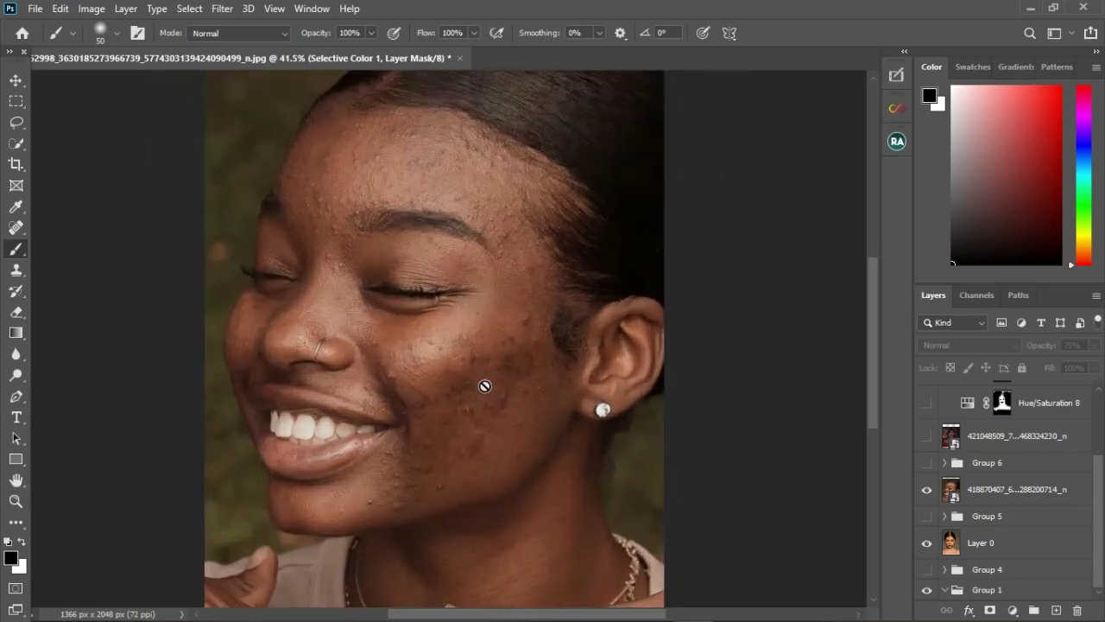
scroll(482, 386, "up", 2)
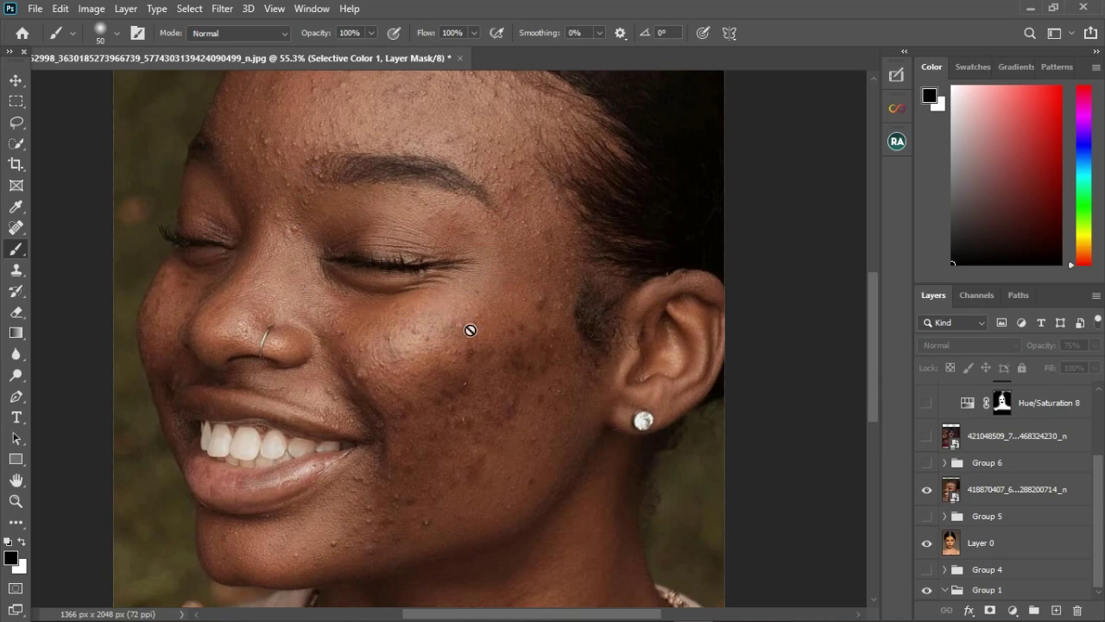
left_click(928, 497)
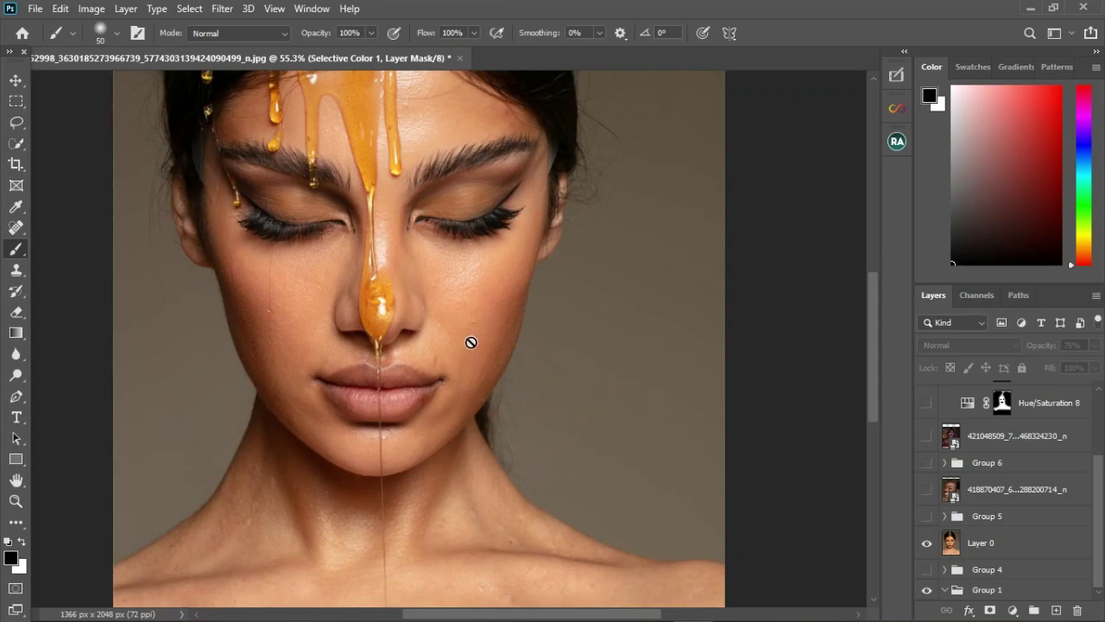
left_click(928, 490)
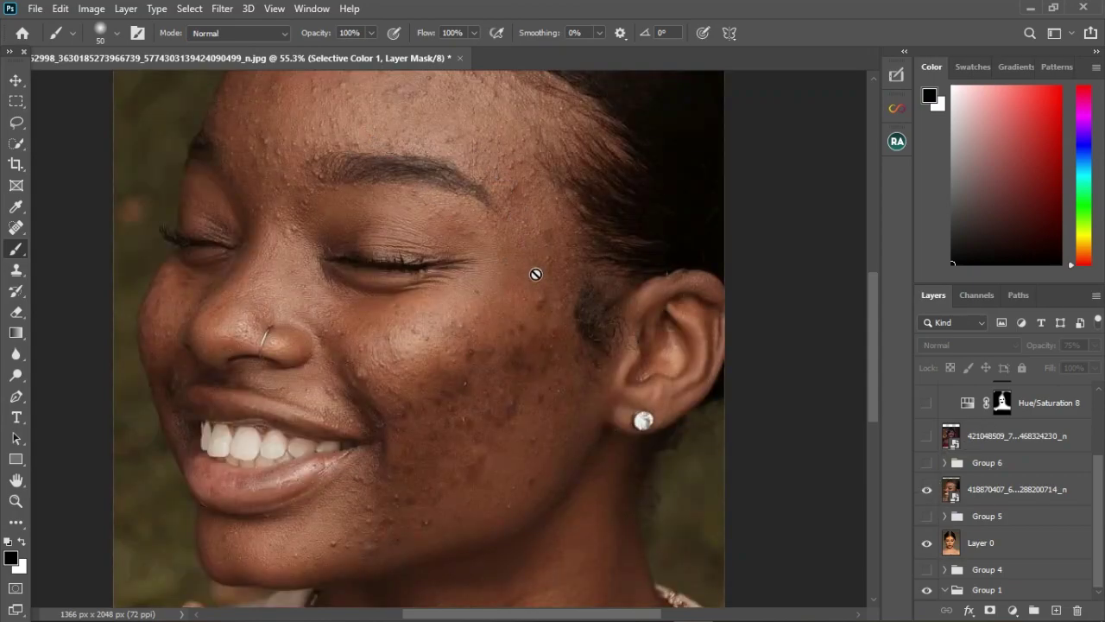
Switch to the Mixer Brush Tool and look over the blemished skin on the cheek and forehead.
right_click(23, 248)
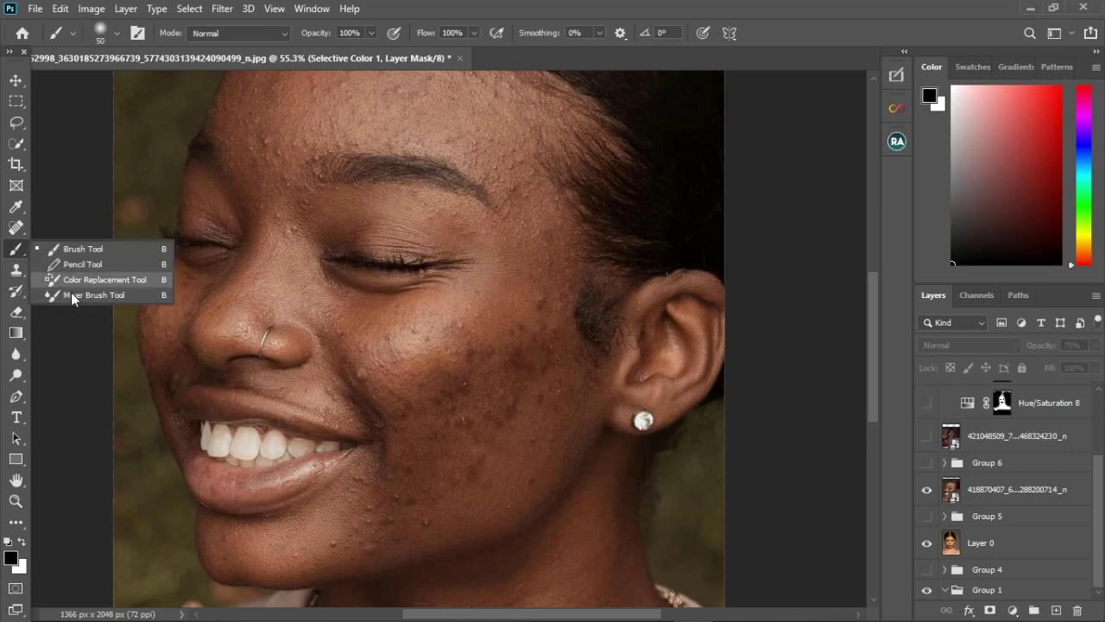
left_click(74, 295)
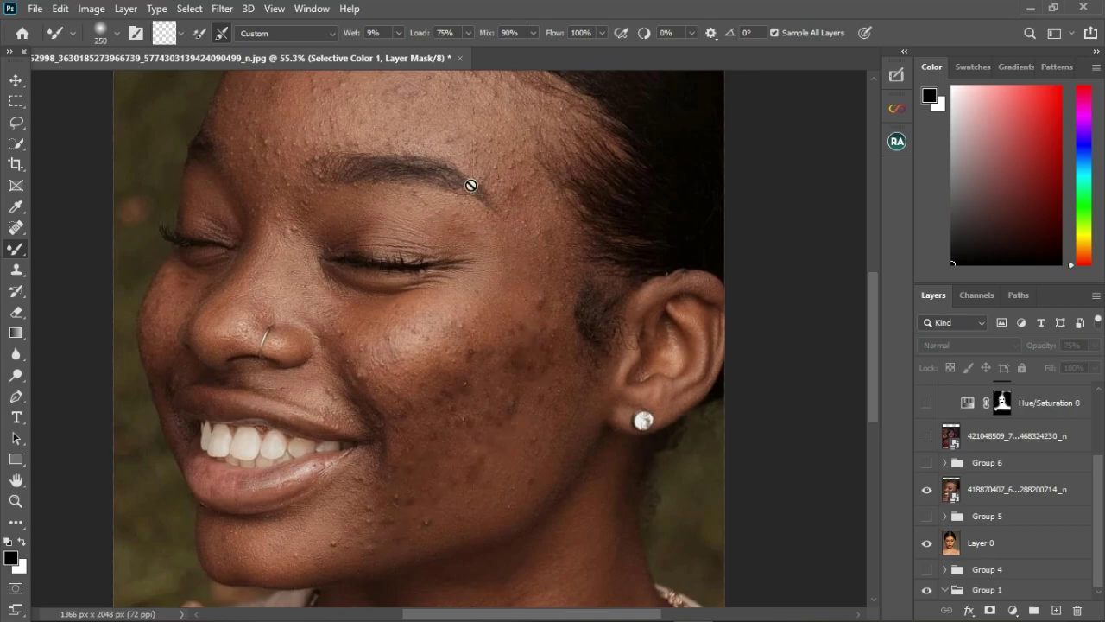
scroll(464, 368, "down", 3)
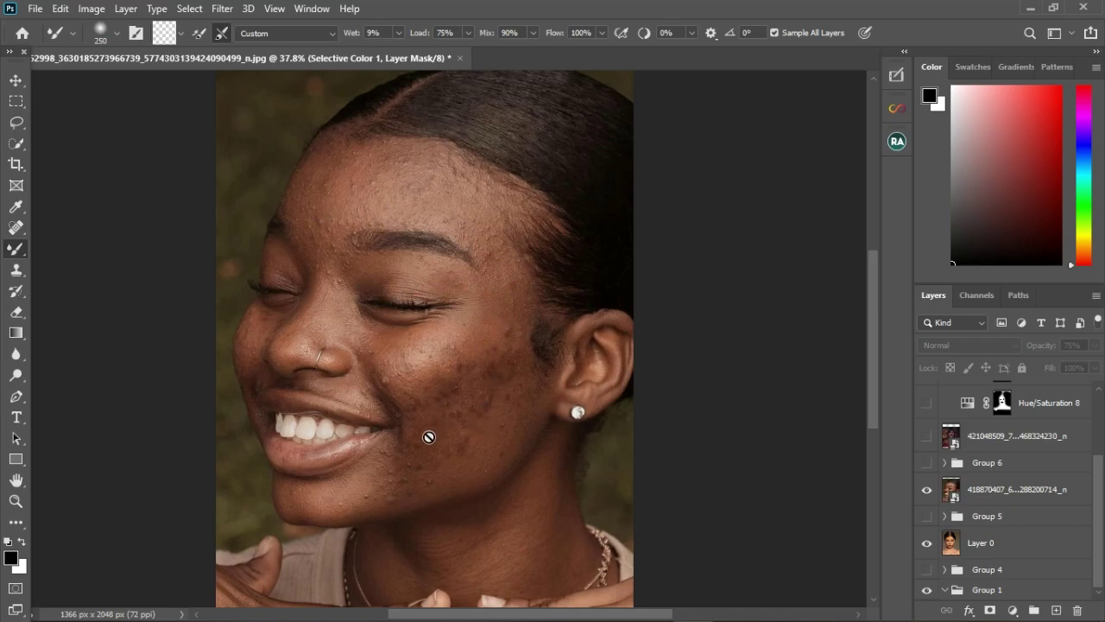
scroll(431, 437, "down", 2)
scroll(457, 418, "up", 1)
scroll(467, 409, "up", 1)
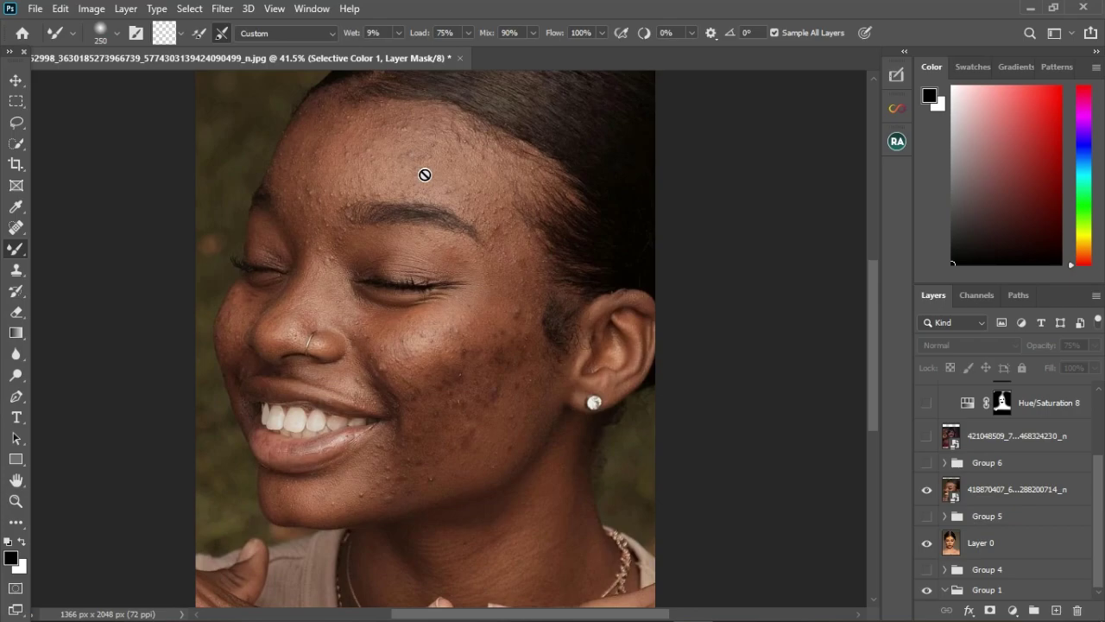
Hide the 418870407 photo and Layer 0, show the 421048509 photo layer, and examine the face up close.
left_click(928, 491)
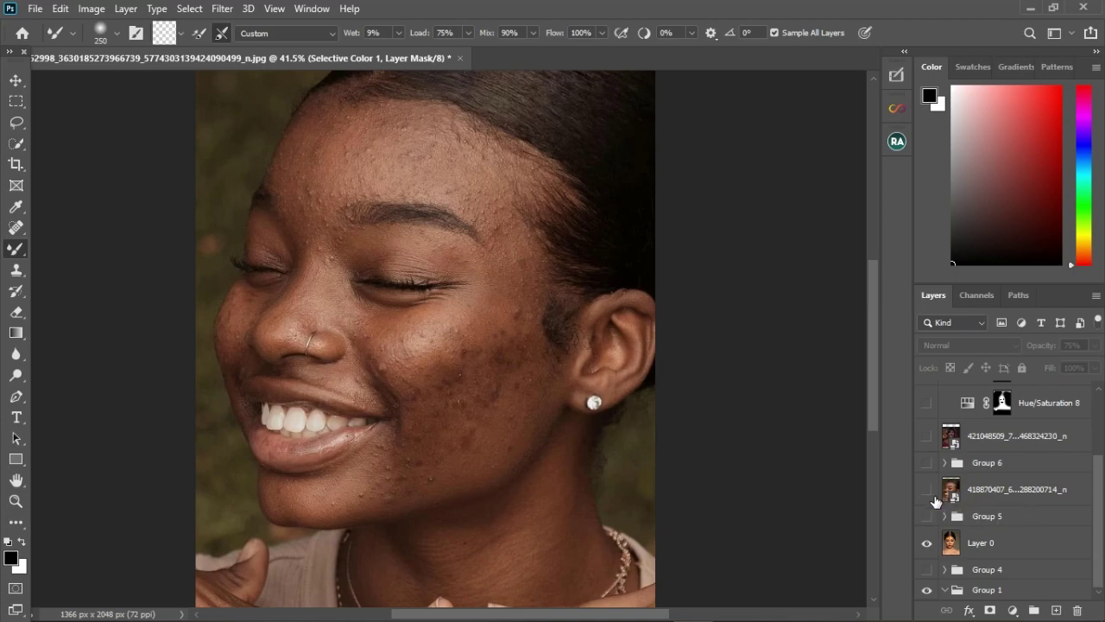
left_click(927, 542)
left_click(927, 436)
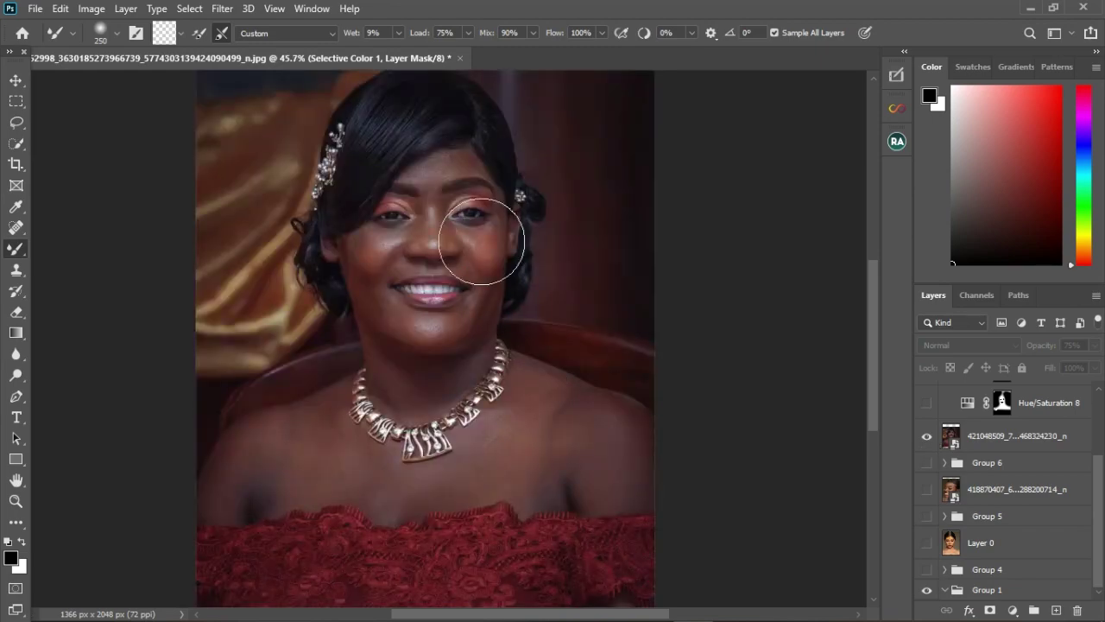
scroll(444, 209, "up", 5)
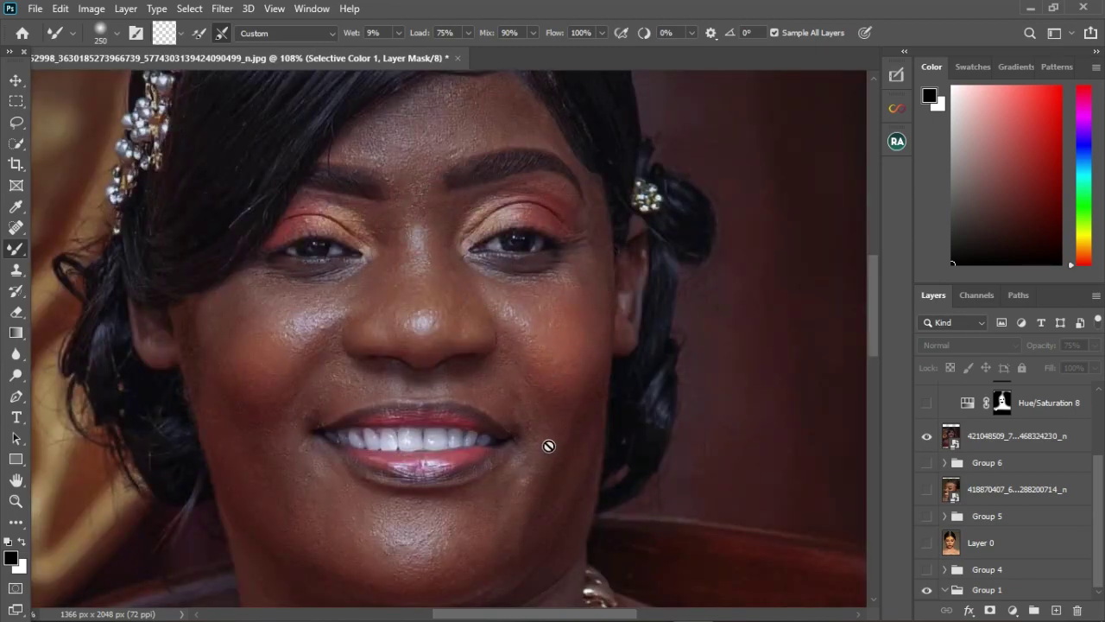
scroll(548, 446, "down", 4)
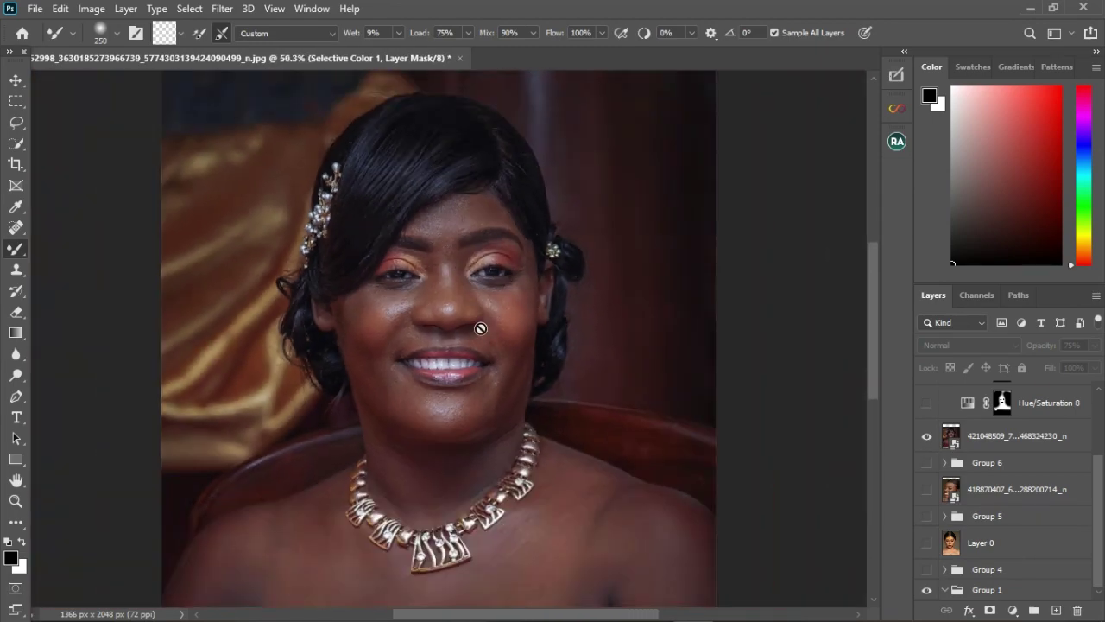
scroll(477, 317, "down", 1)
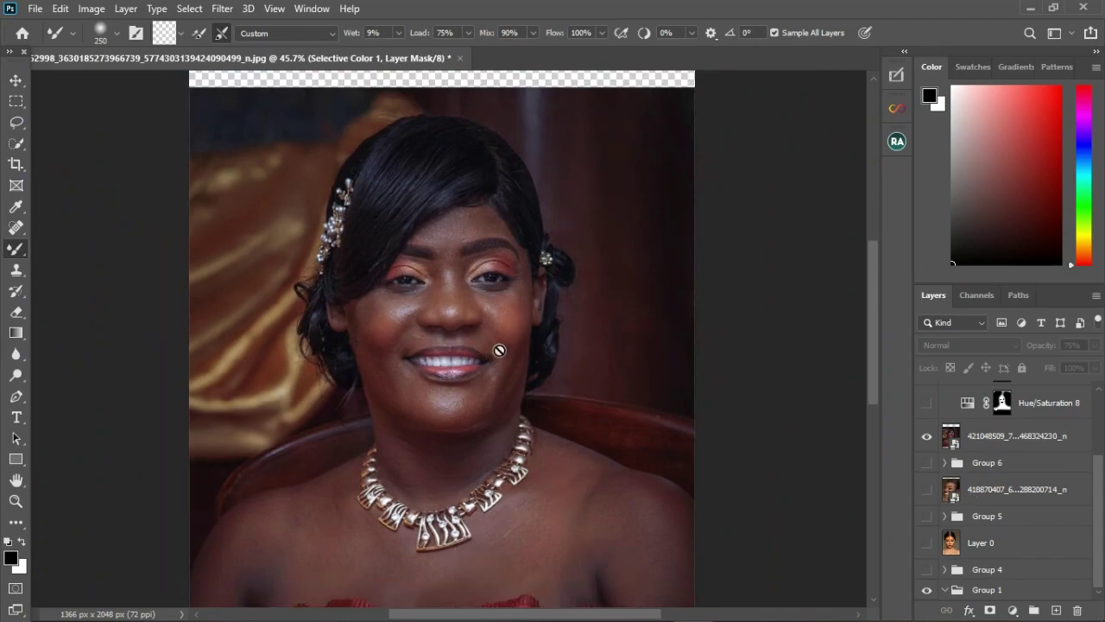
Hide the 421048509 photo layer and expand Group 5 and Group 4 to reveal their contents.
scroll(1015, 488, "up", 2)
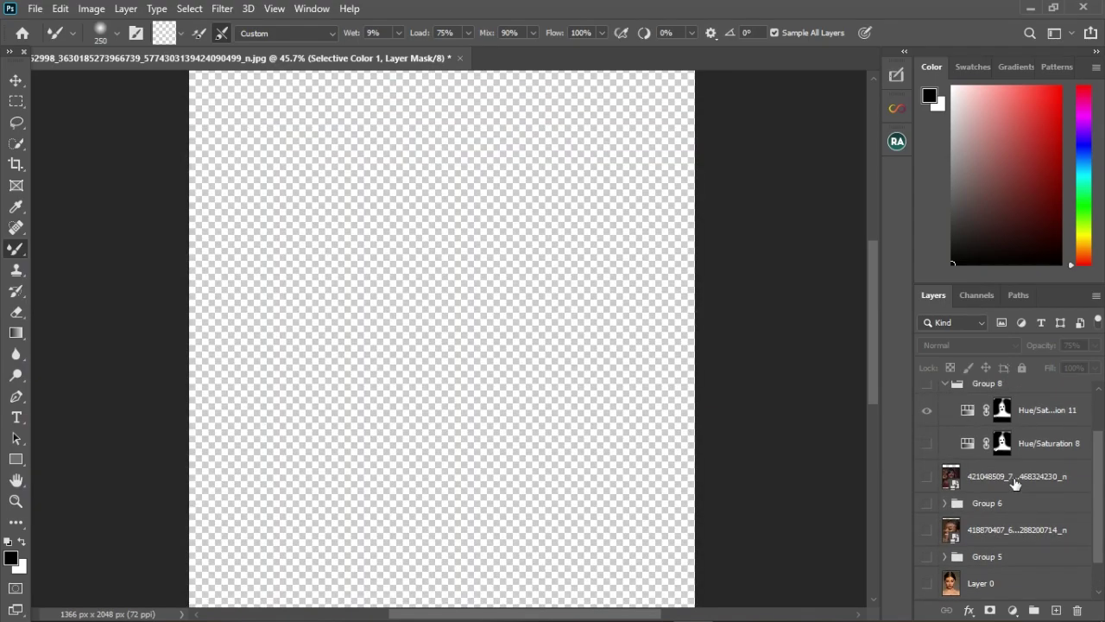
scroll(1013, 469, "down", 3)
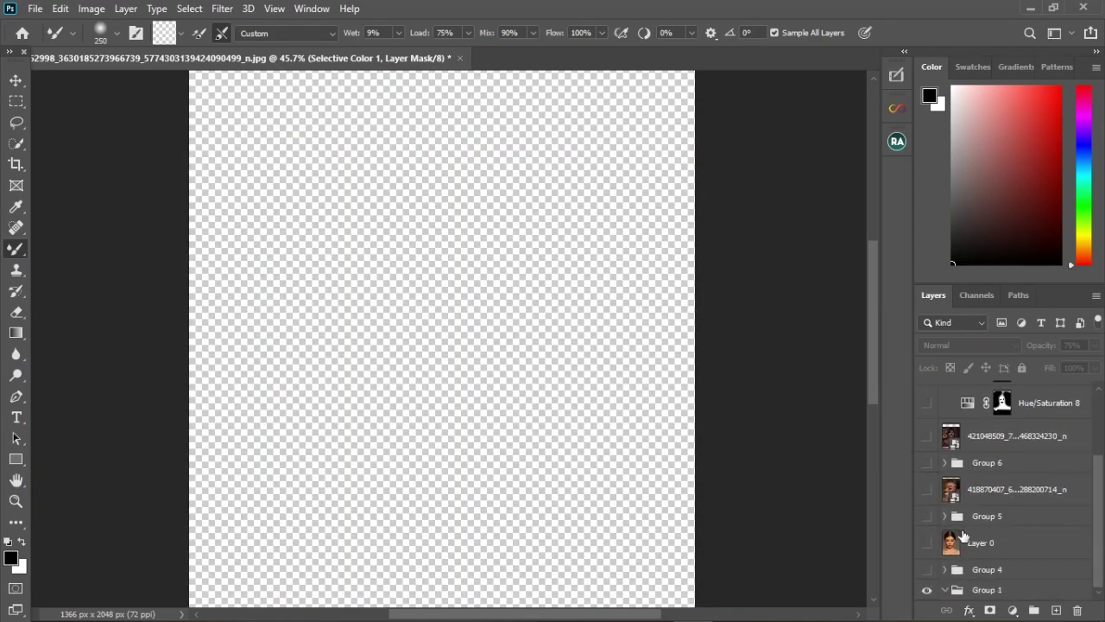
left_click(946, 517)
scroll(959, 527, "down", 3)
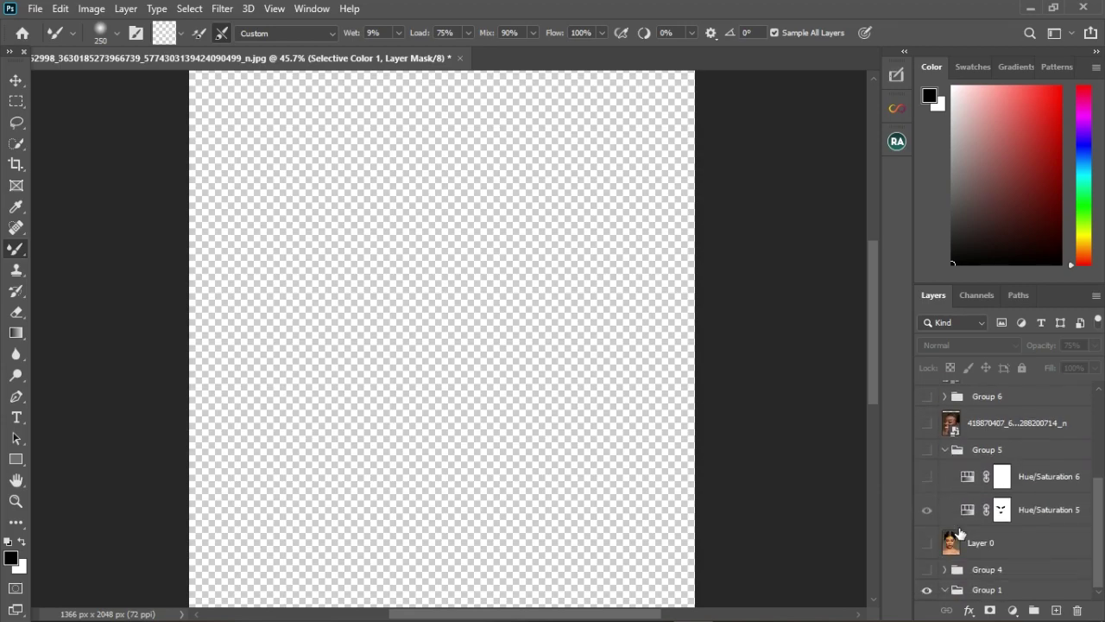
left_click(945, 570)
scroll(959, 575, "down", 3)
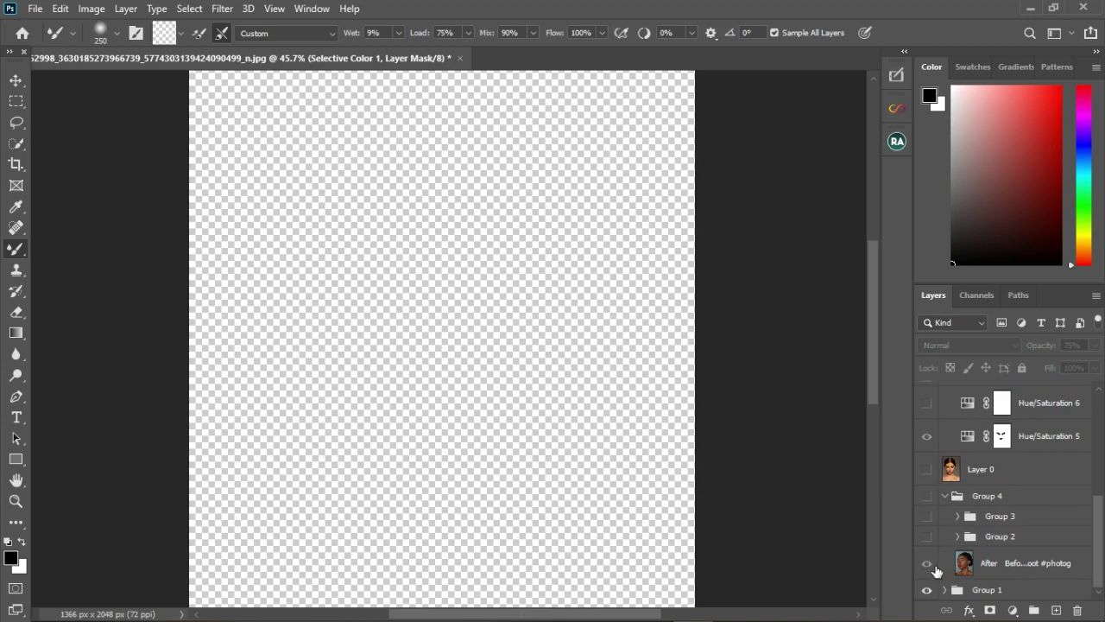
Show Group 4's After portrait with Group 2's layers turned on, and examine the skin on the forehead and cheek.
left_click(929, 564)
key("ctrl+0")
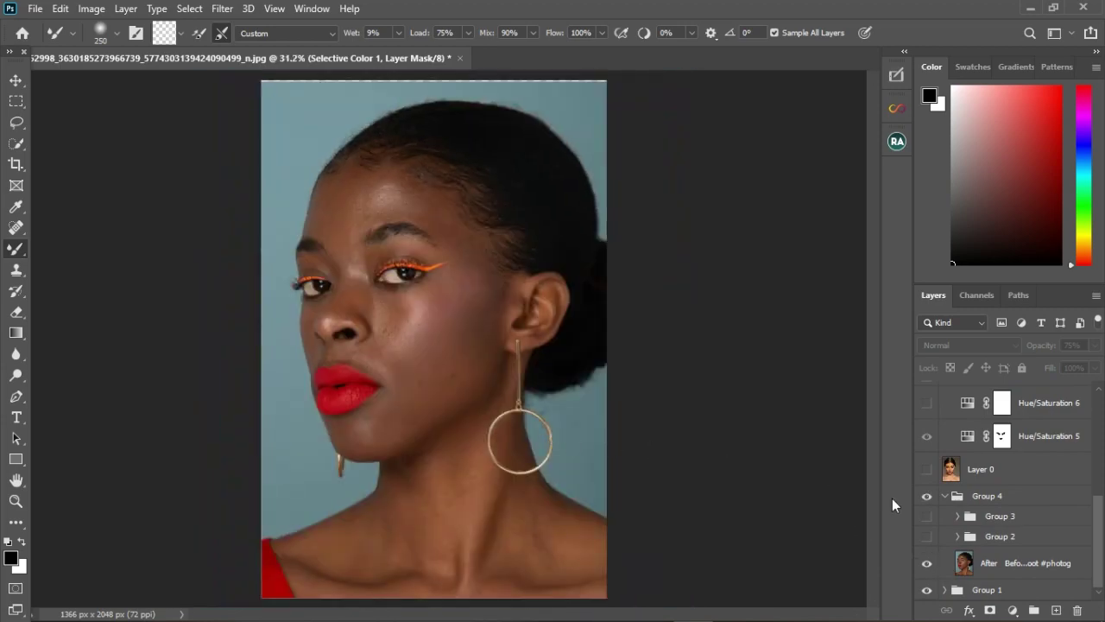
left_click(929, 536)
scroll(415, 387, "up", 3)
scroll(427, 387, "down", 2)
scroll(388, 182, "down", 2)
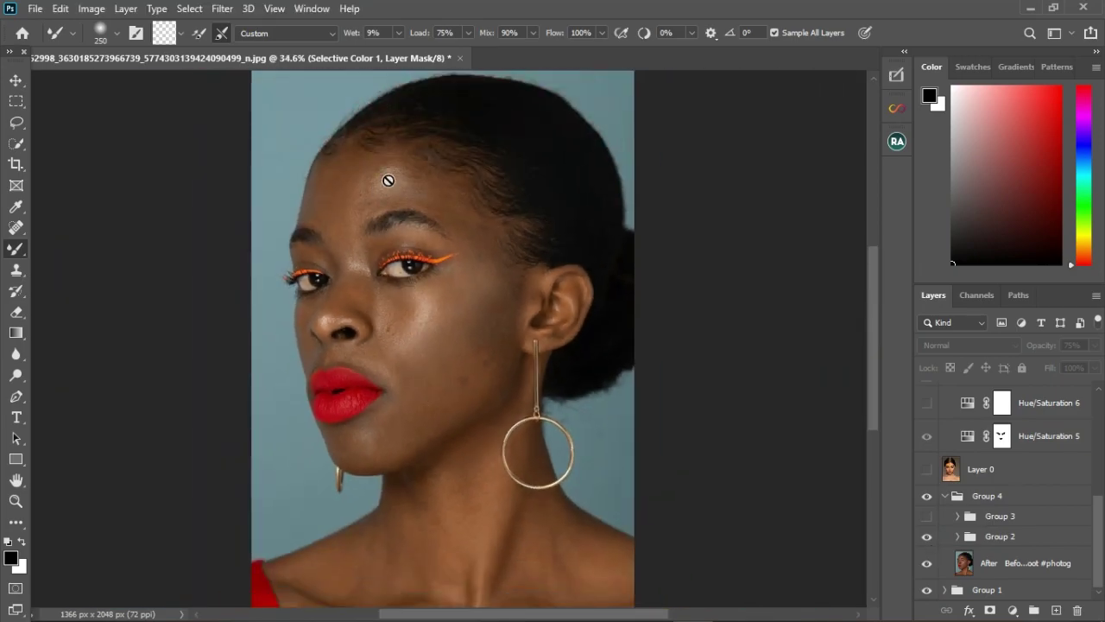
scroll(420, 202, "up", 3)
scroll(491, 268, "down", 3)
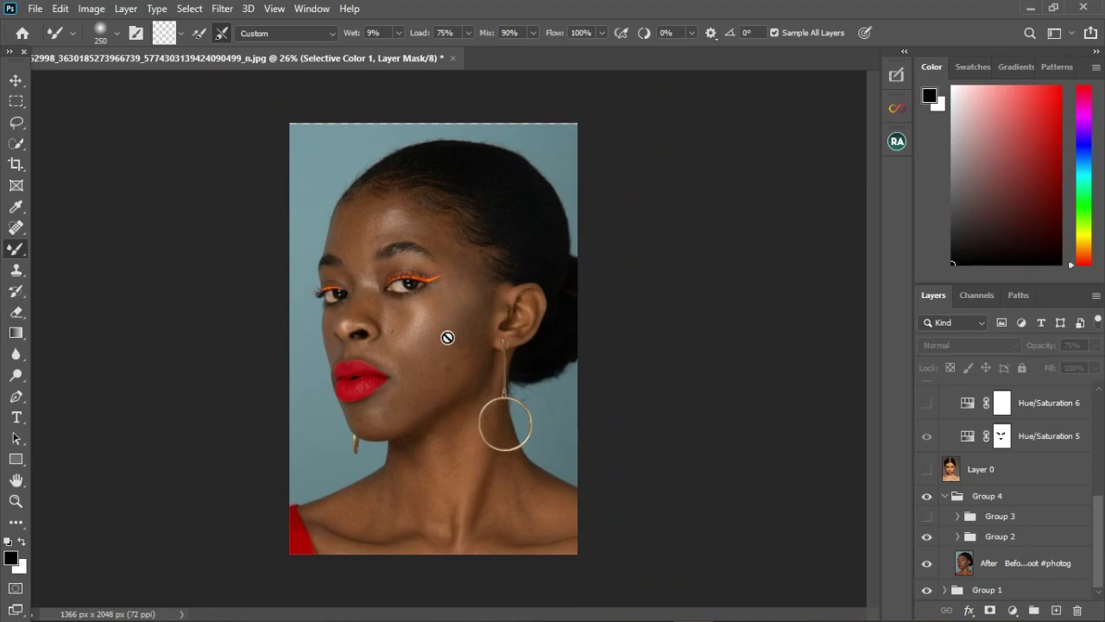
Try out the Clone Stamp Tool and switch from the Mixer Brush Tool to the regular Brush Tool.
mouse_move(13, 252)
left_mouse_down()
mouse_move(80, 280)
mouse_move(81, 294)
left_mouse_up()
mouse_move(14, 271)
left_mouse_down()
mouse_move(74, 283)
mouse_move(76, 270)
left_mouse_up()
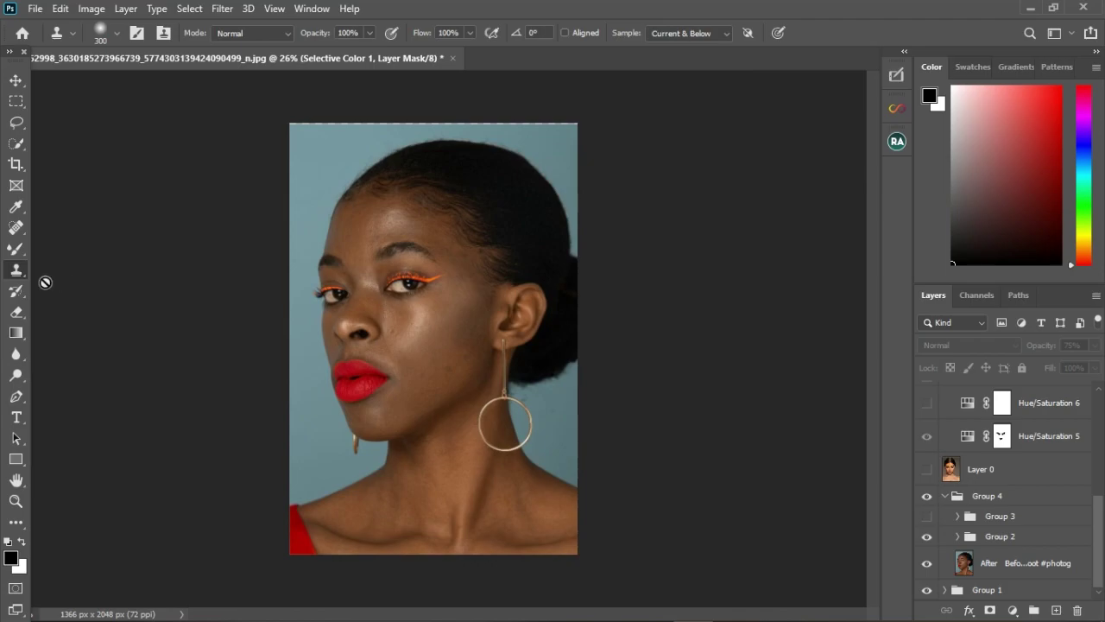
left_click_drag(17, 250, 93, 254)
mouse_move(17, 270)
left_mouse_down()
mouse_move(49, 283)
mouse_move(22, 270)
left_mouse_up()
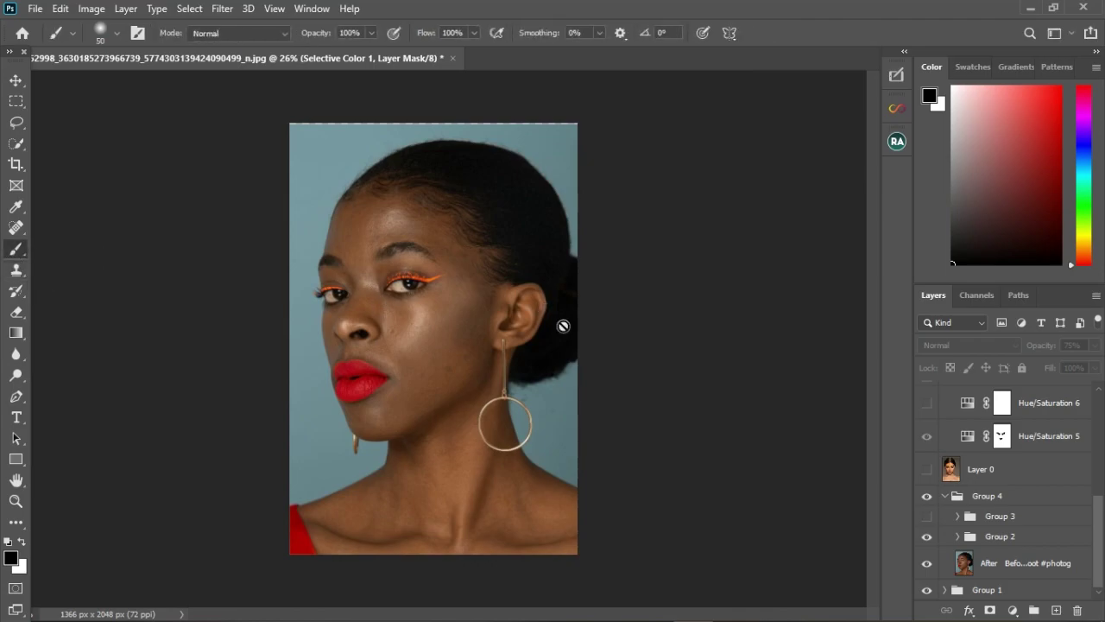
Look over the retouching plug-ins Beauty Retouch v3.3, Infinite Color and Ultimate Retouch, and close them again.
left_click(897, 144)
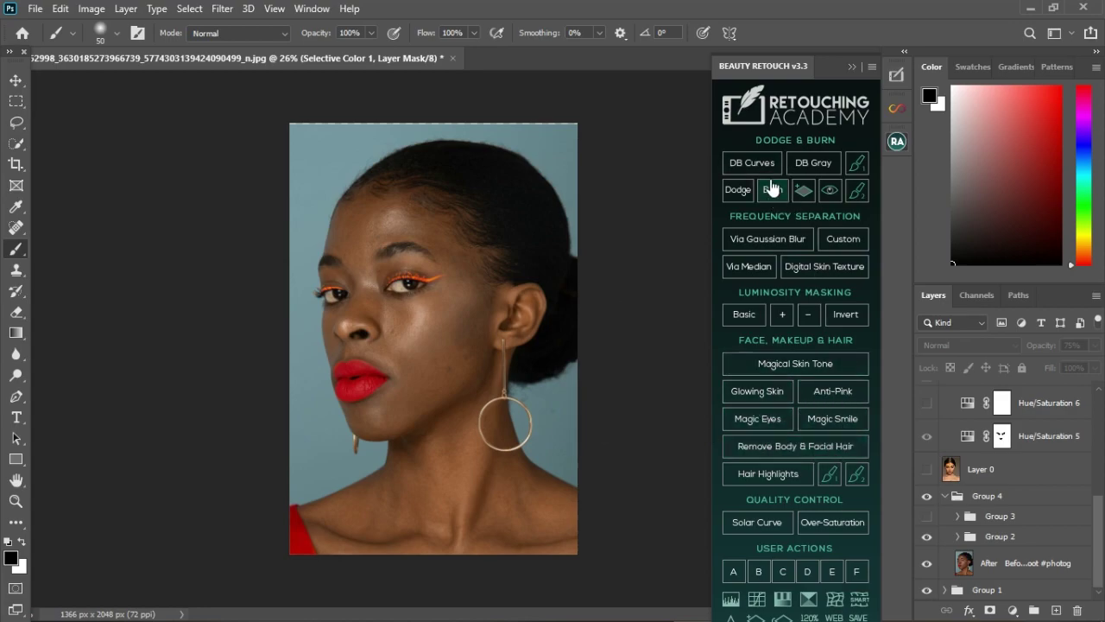
left_click(853, 65)
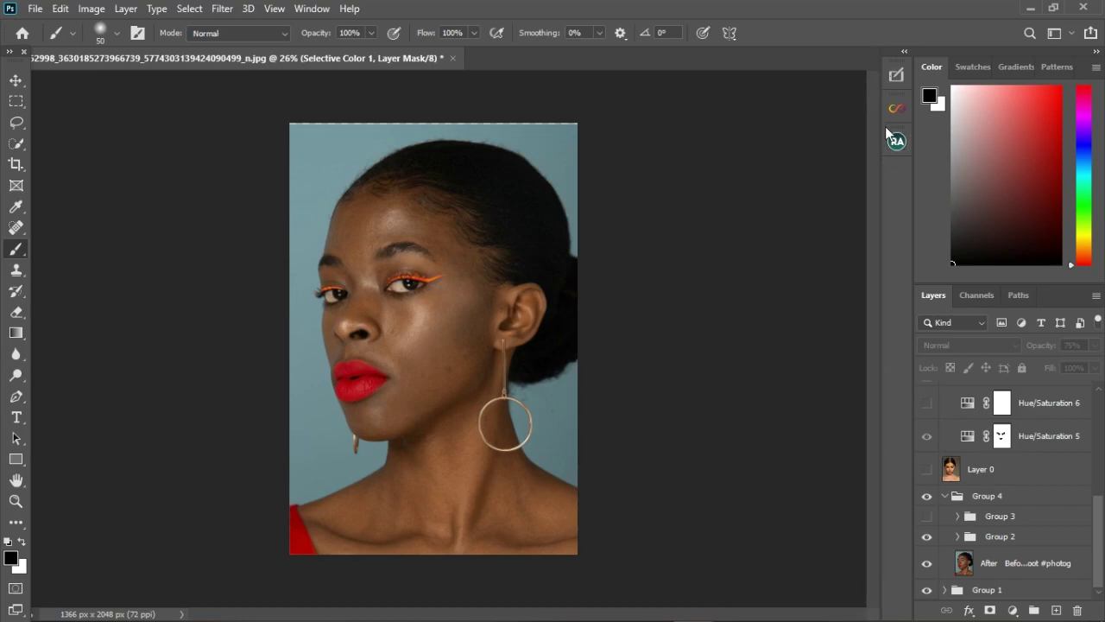
left_click(897, 109)
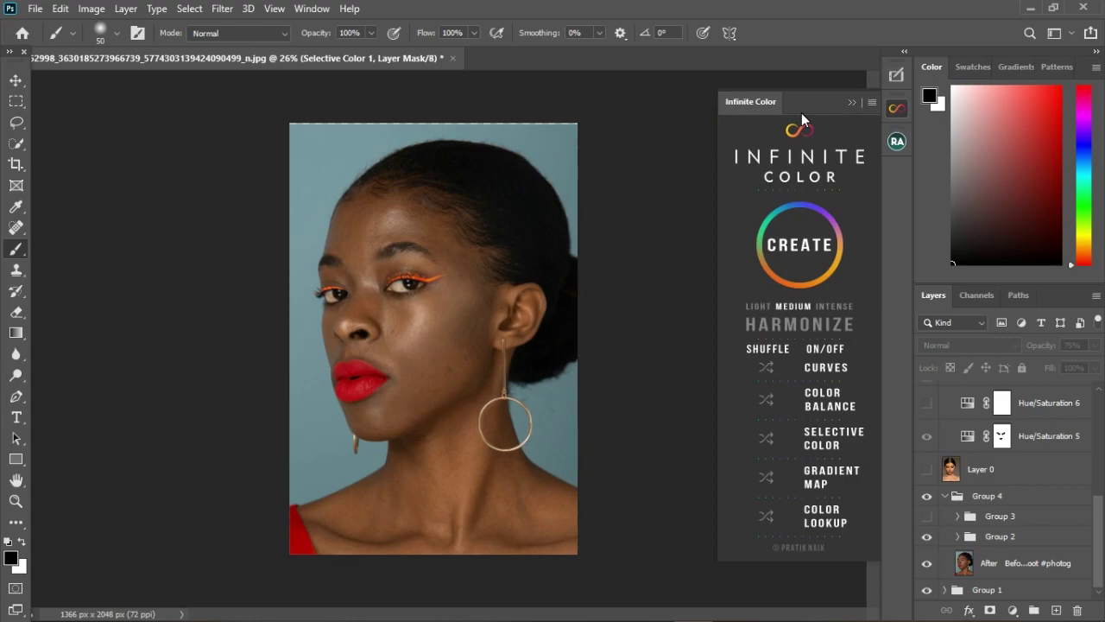
left_click(853, 103)
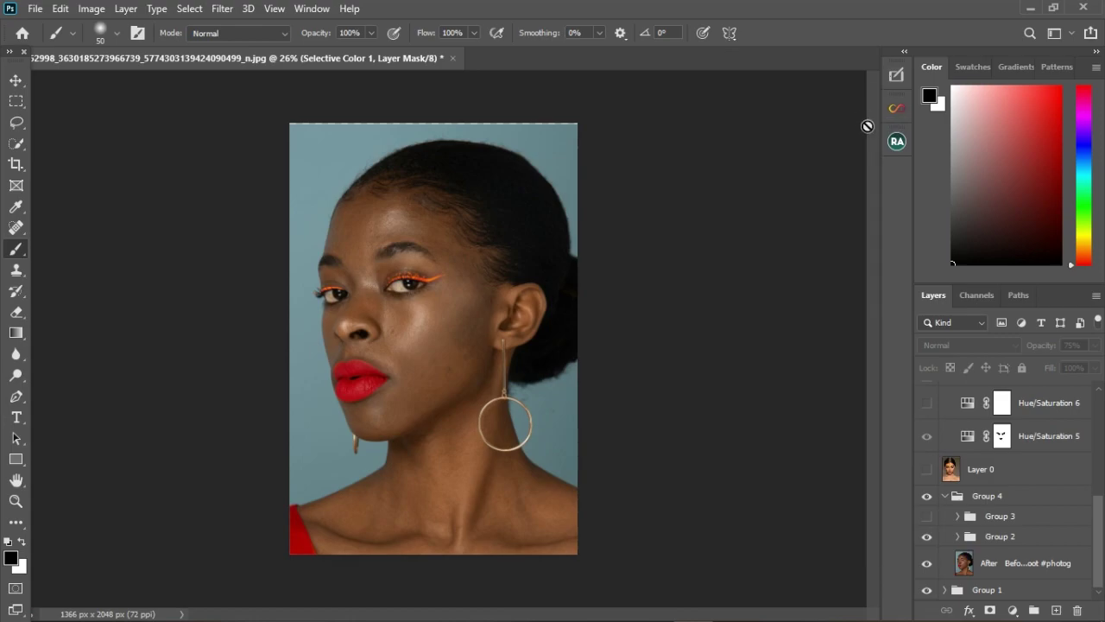
left_click(900, 142)
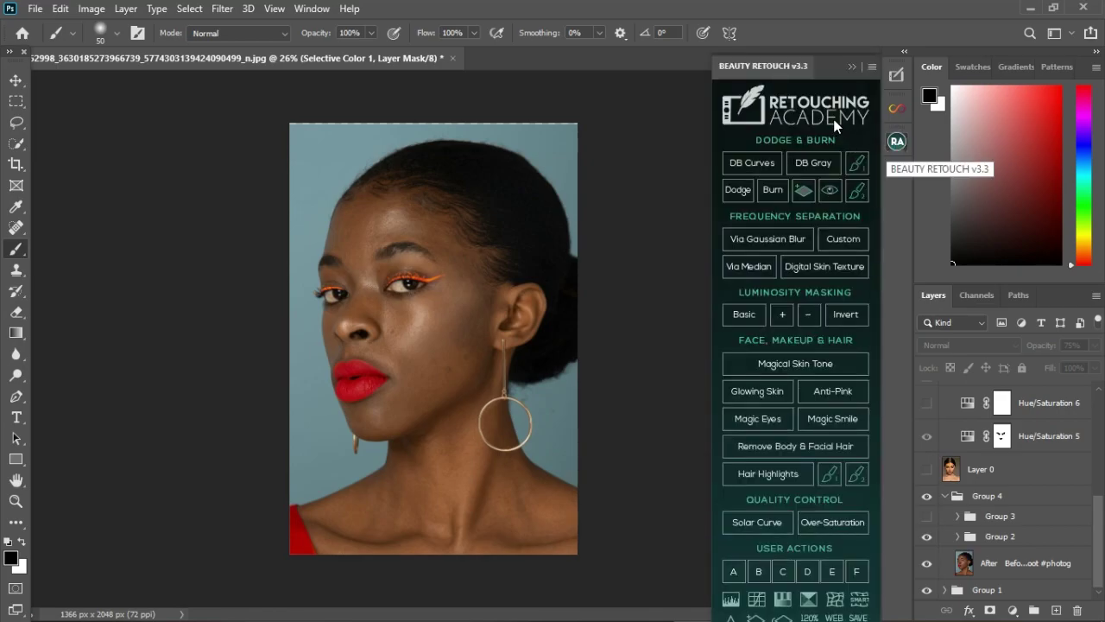
left_click(895, 117)
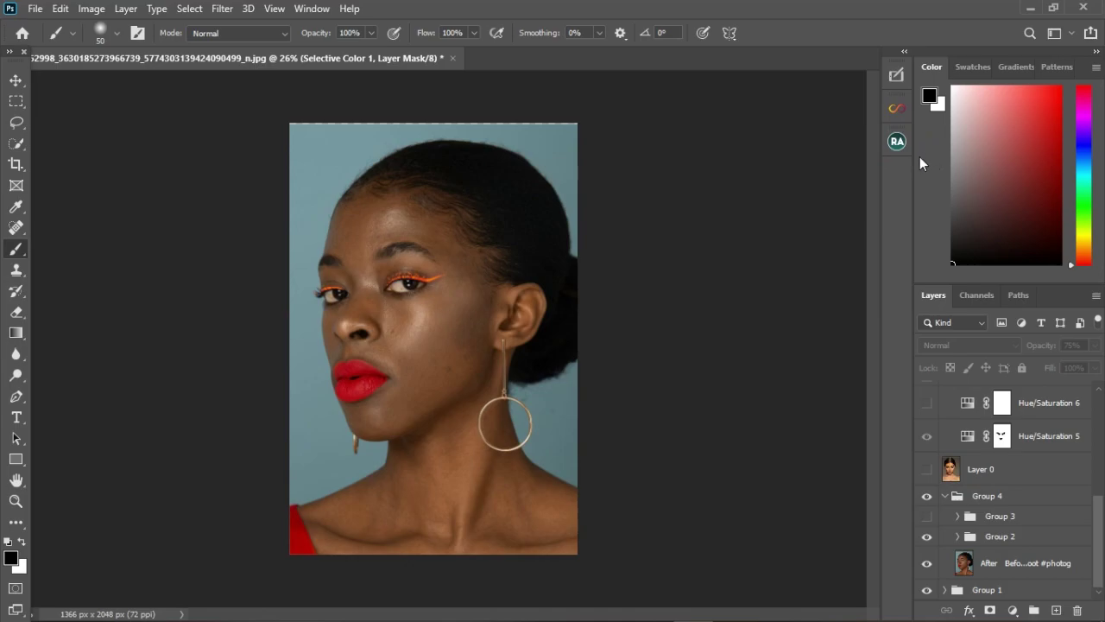
left_click(897, 76)
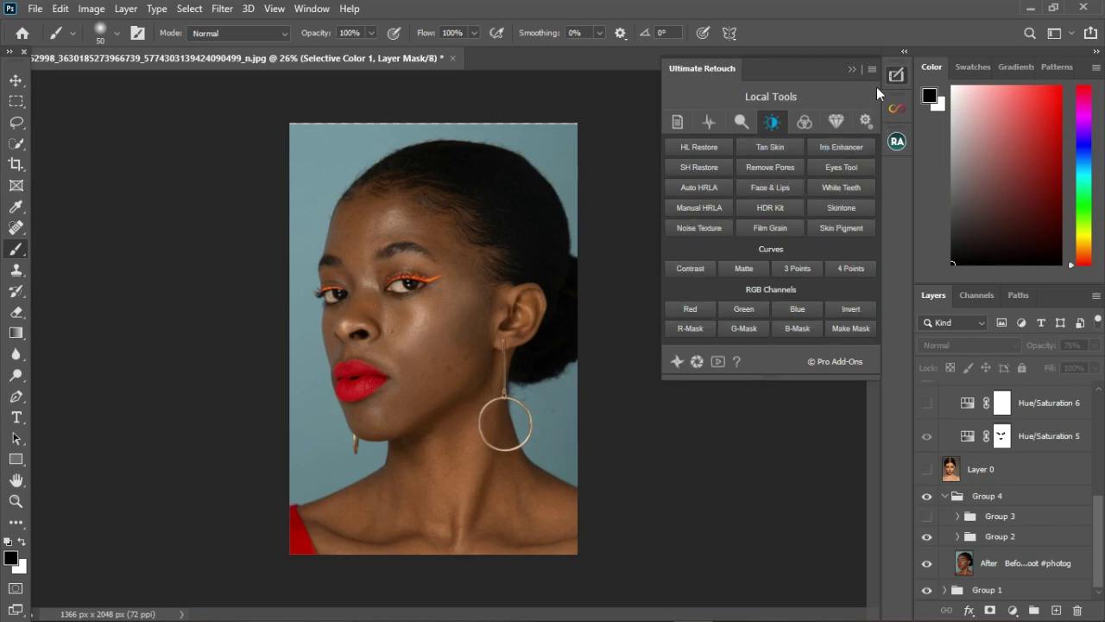
left_click(896, 78)
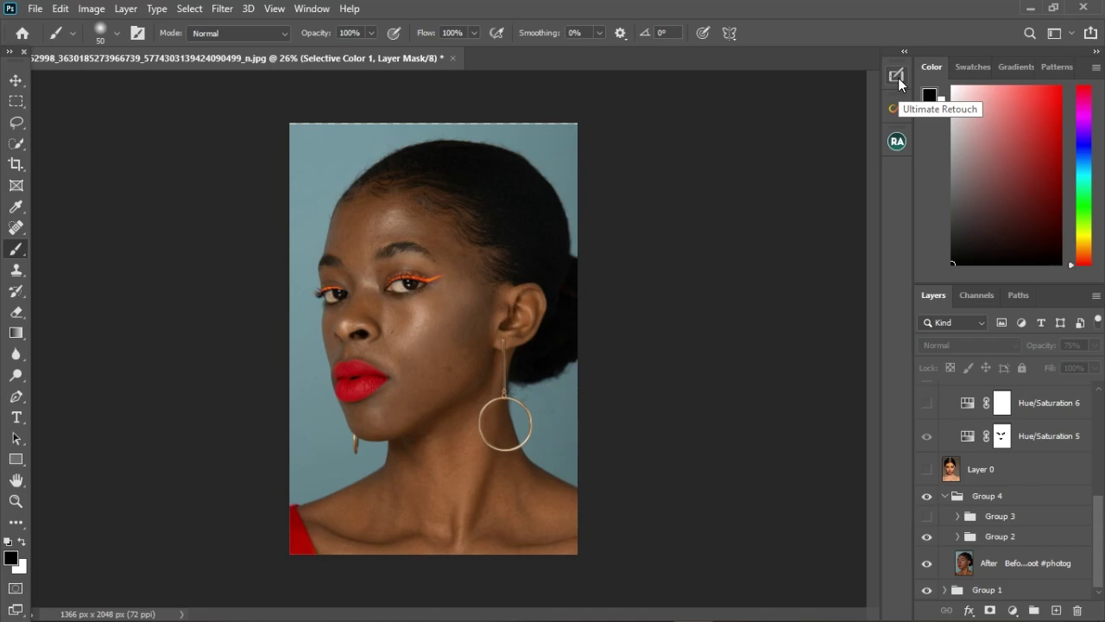
Open the Actions list and examine the MEET Retouch Dodge and Burn, MEET RETOUCH stylization and Gradient Action sets.
left_click(310, 10)
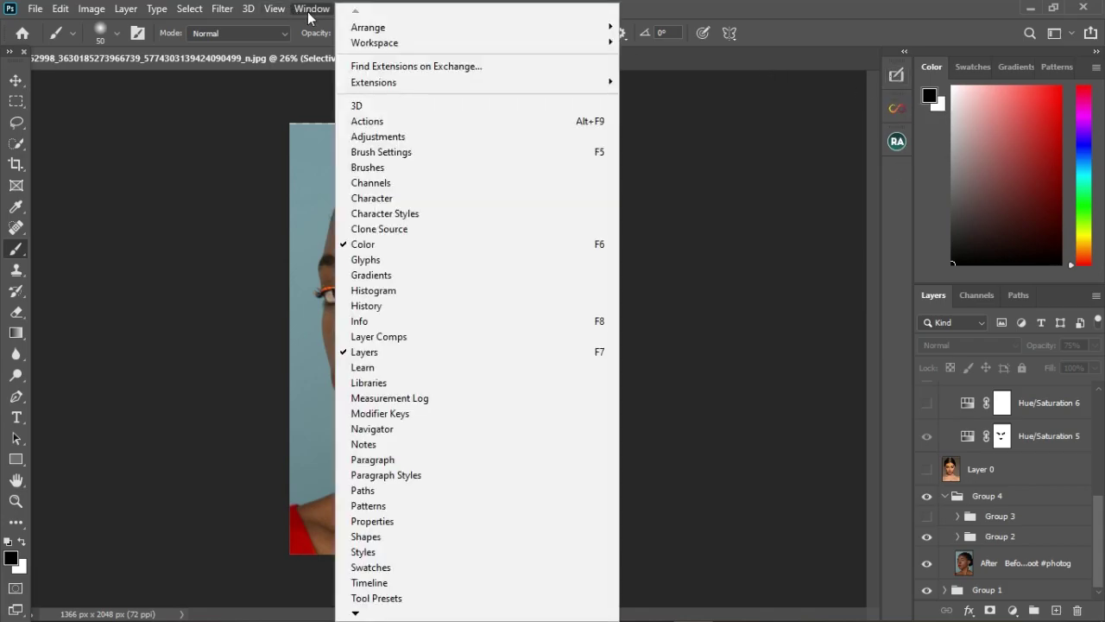
left_click(378, 121)
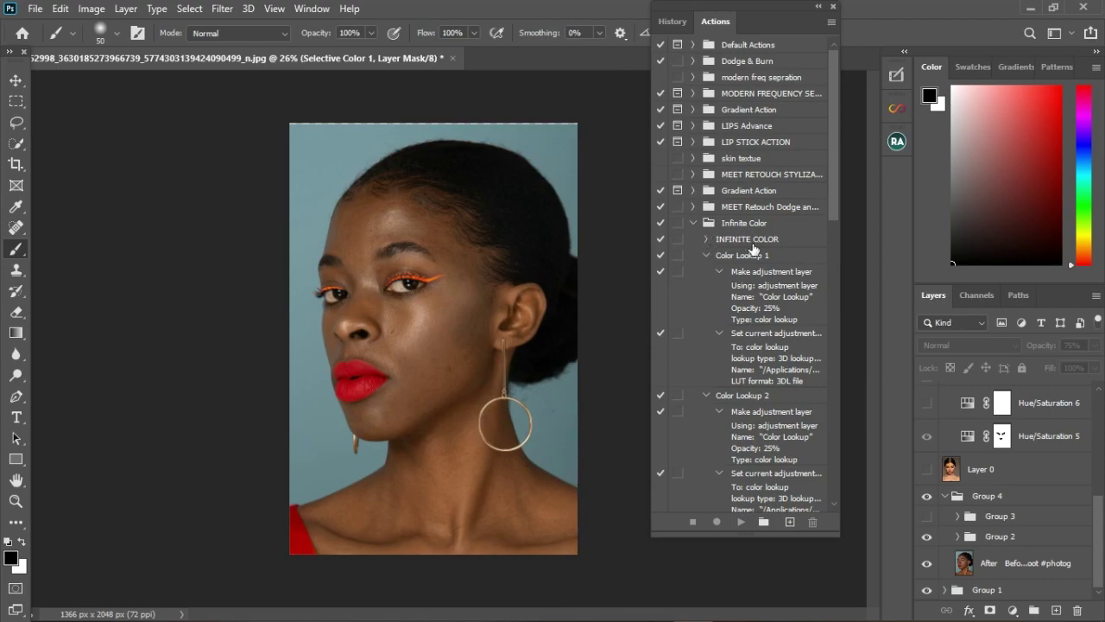
left_click(694, 224)
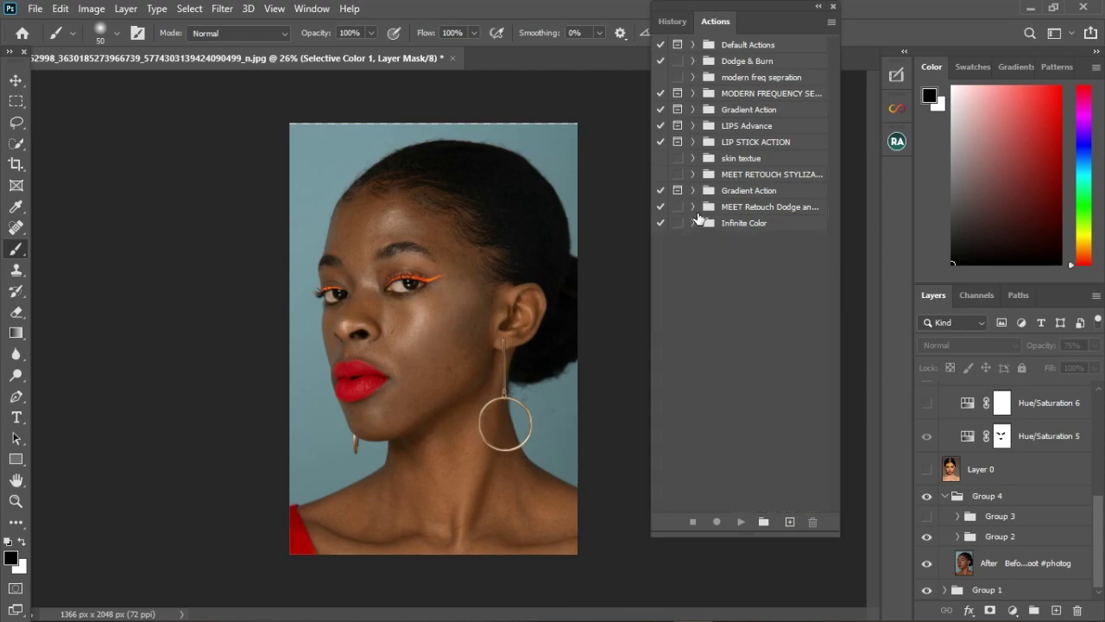
left_click(694, 209)
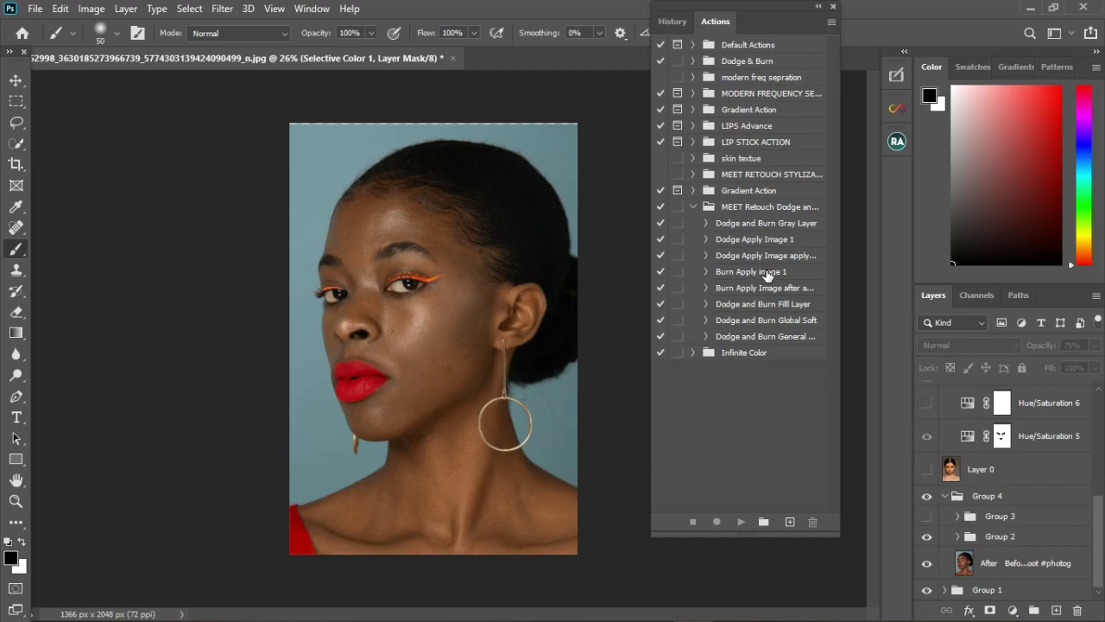
left_click(695, 207)
left_click(695, 175)
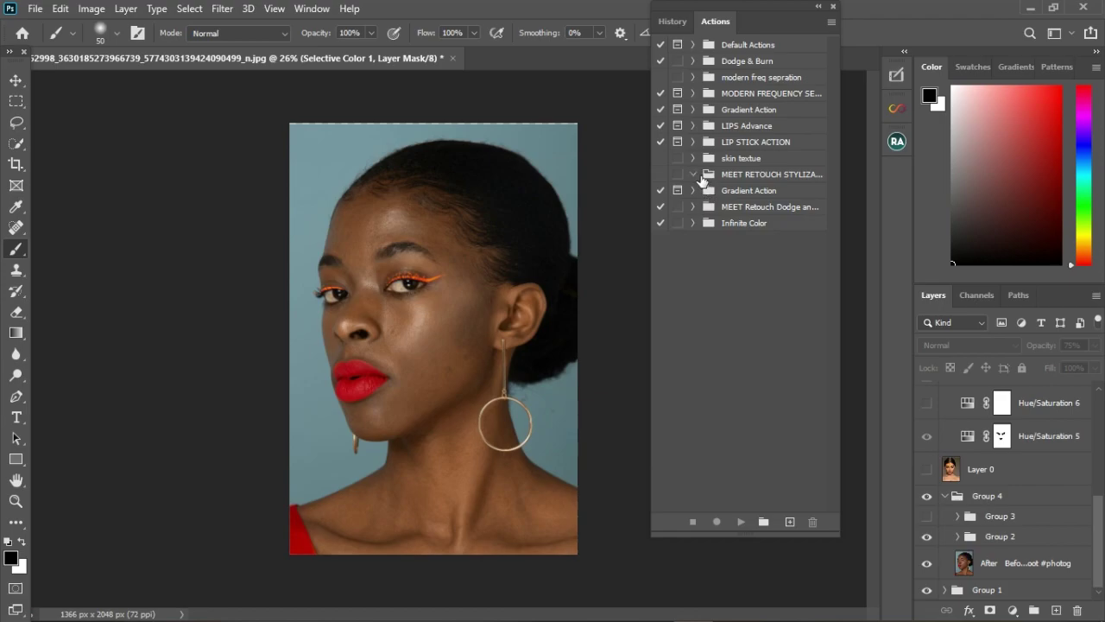
left_click(695, 191)
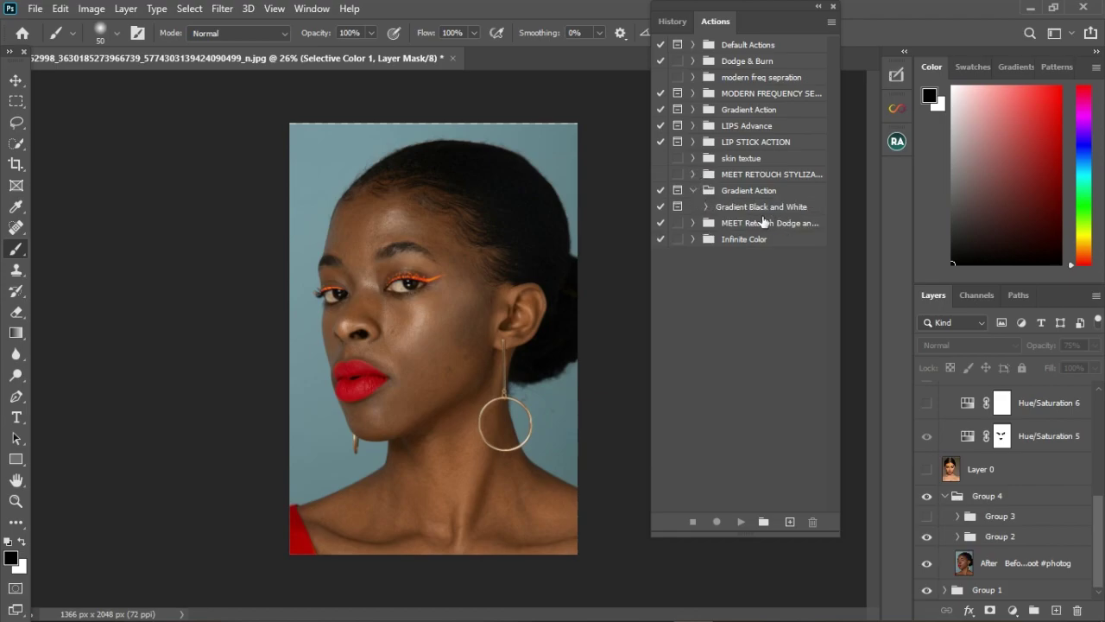
left_click(698, 192)
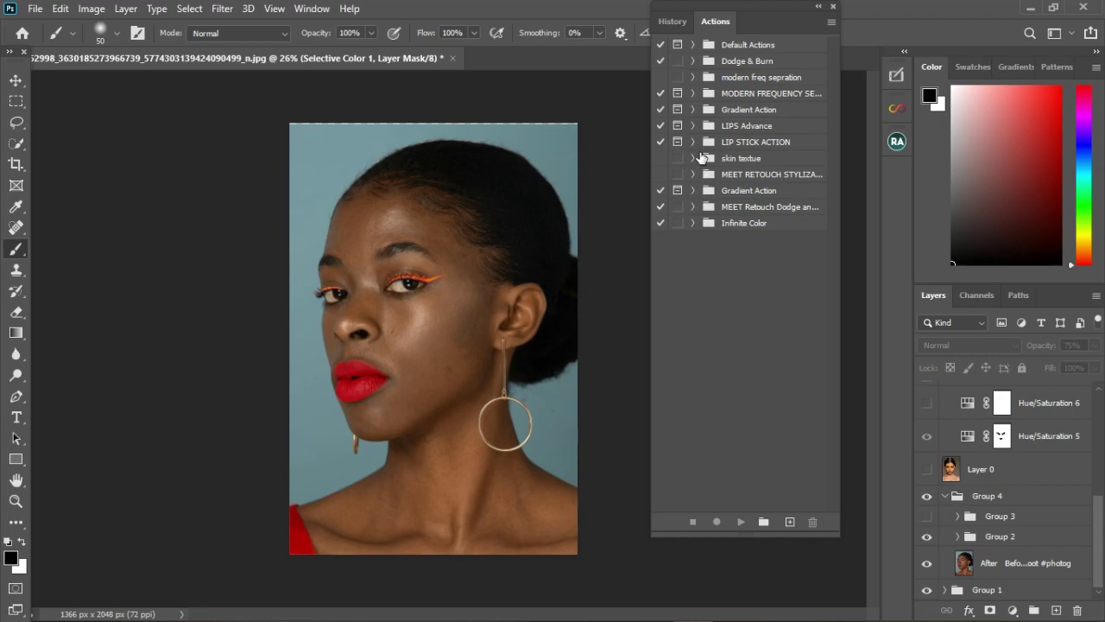
Examine the LIP STICK ACTION, LIPS Advance, modern frequency separation and Dodge & Burn action sets, and close the Actions list.
left_click(698, 145)
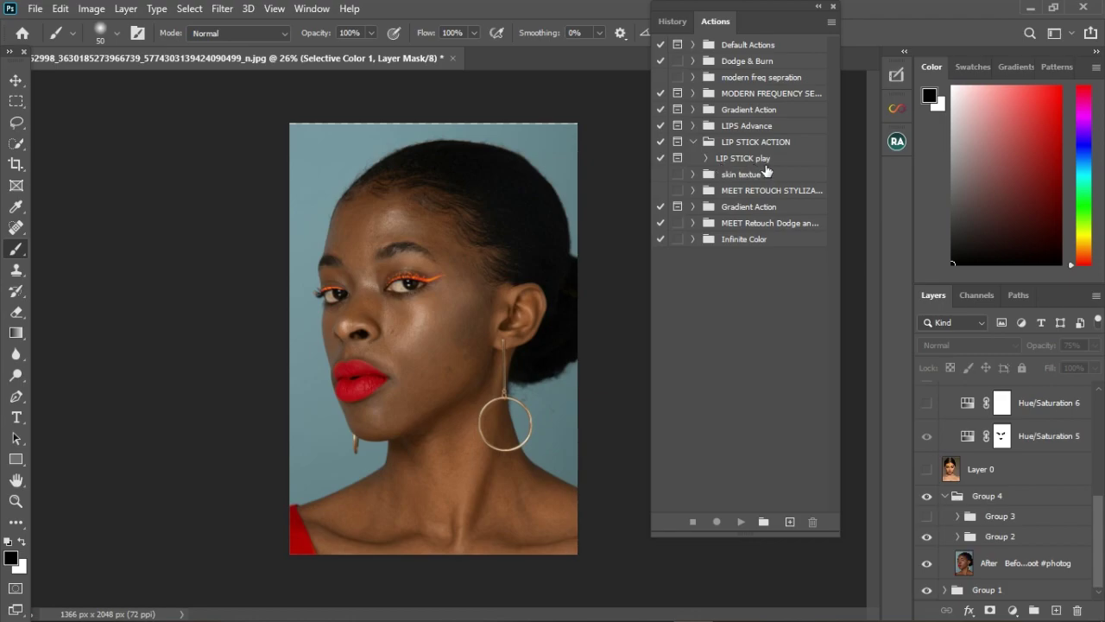
left_click(697, 126)
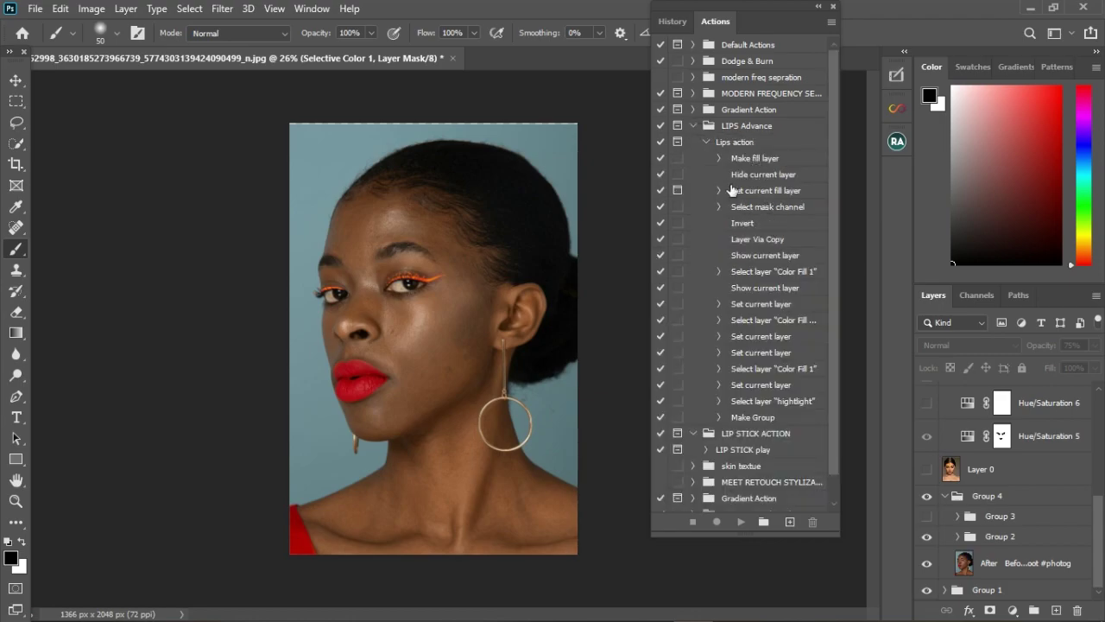
left_click(707, 143)
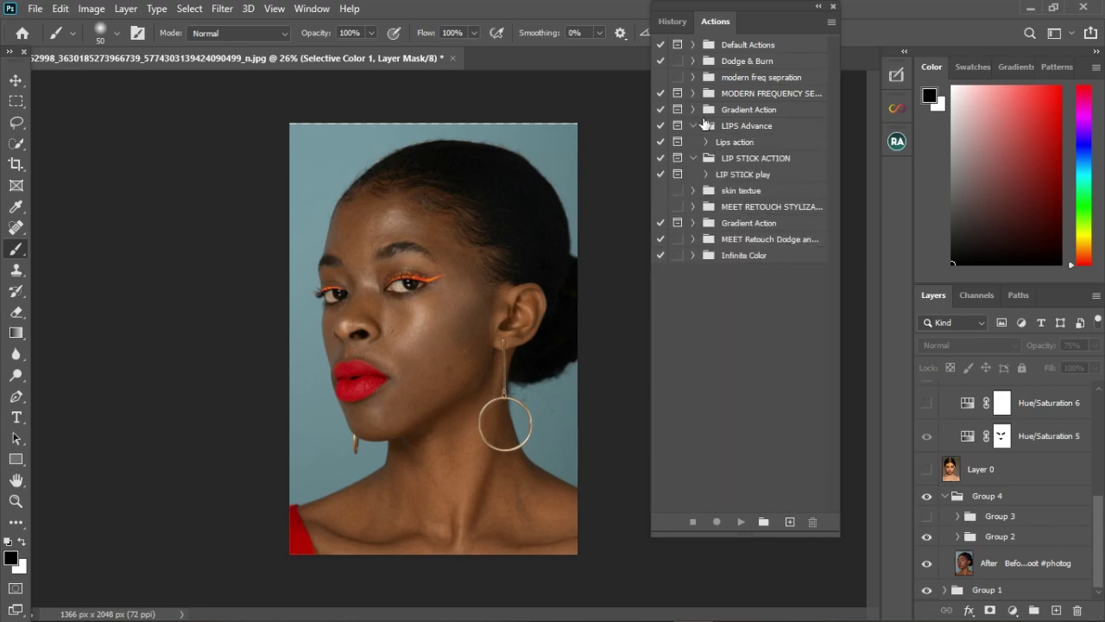
left_click(696, 94)
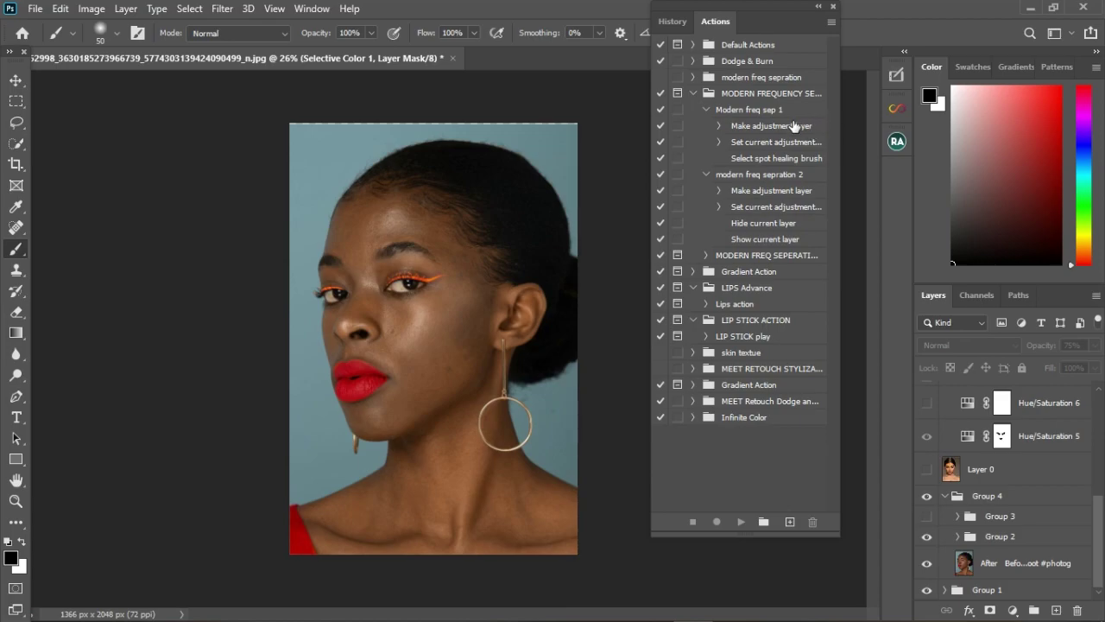
left_click(699, 95)
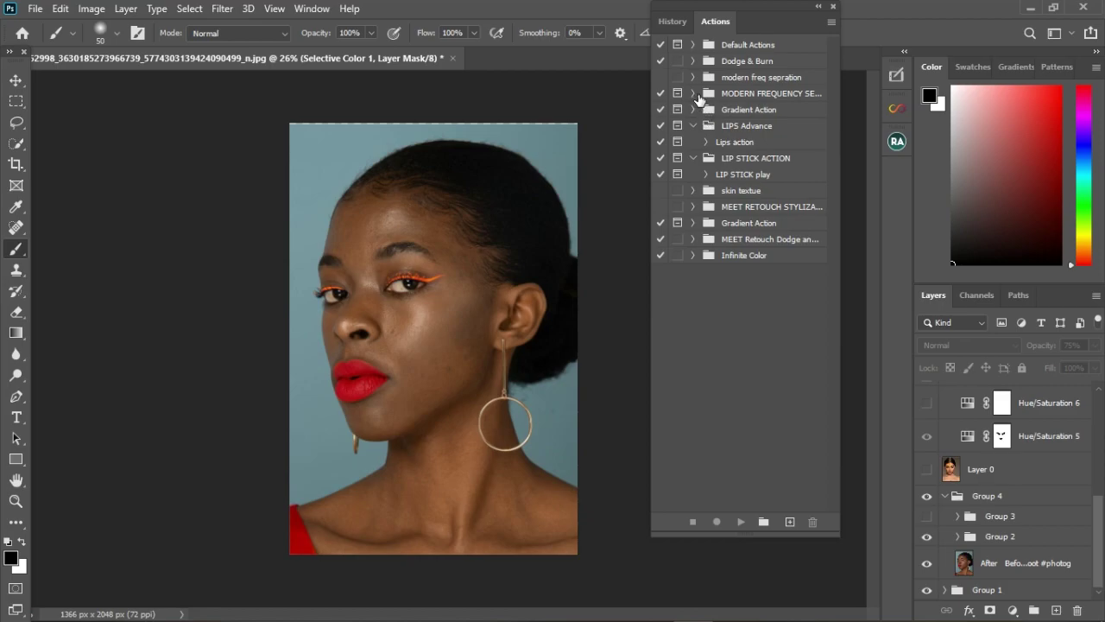
left_click(694, 94)
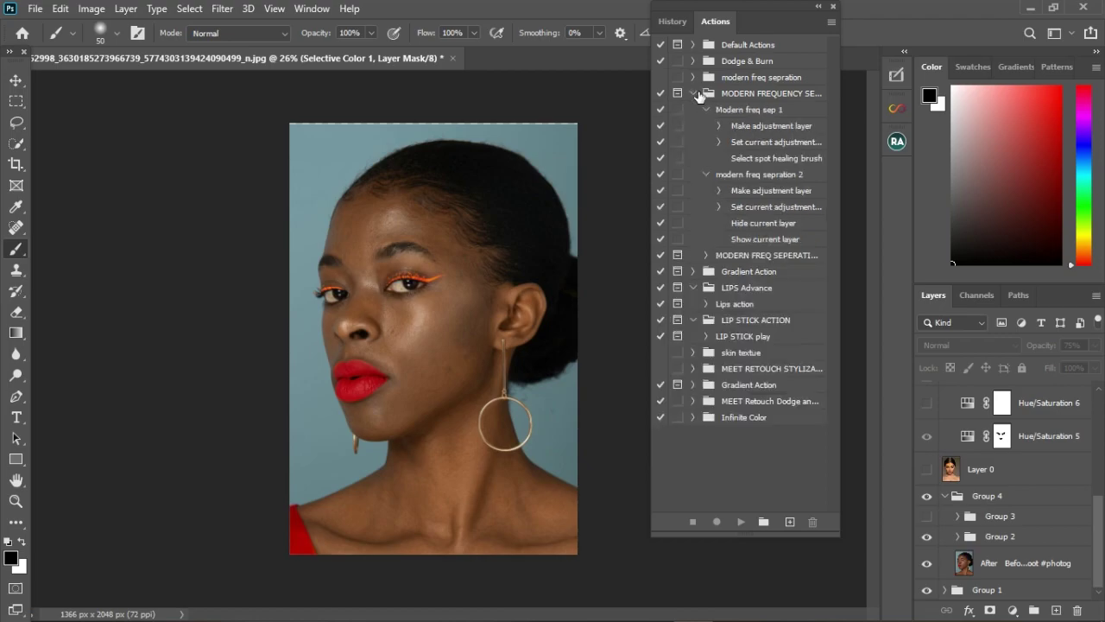
left_click(694, 90)
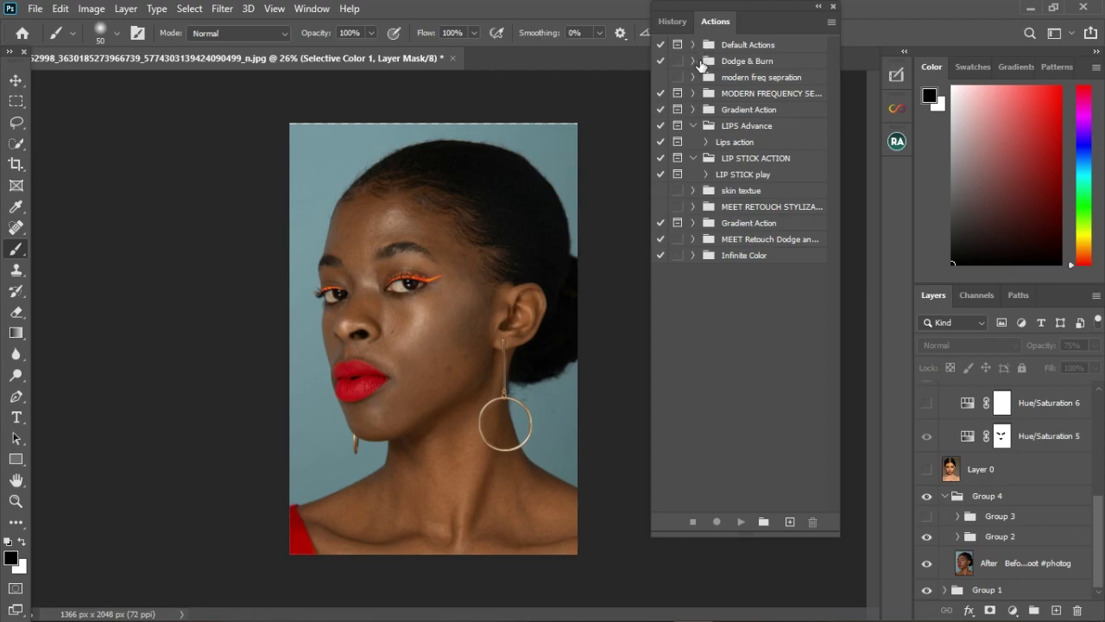
left_click(696, 61)
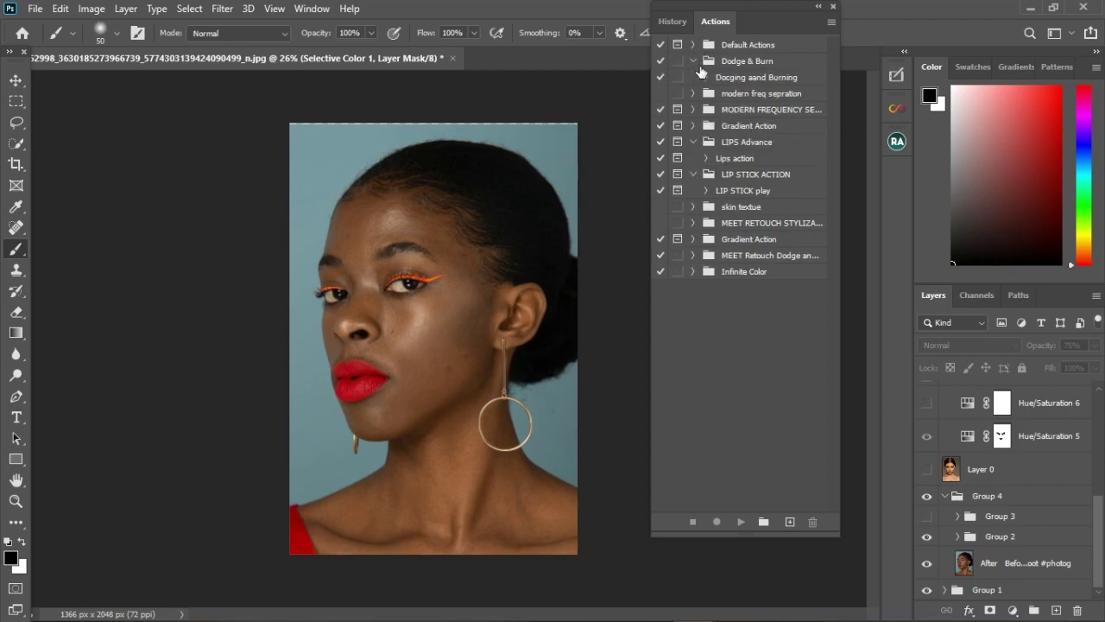
left_click(694, 61)
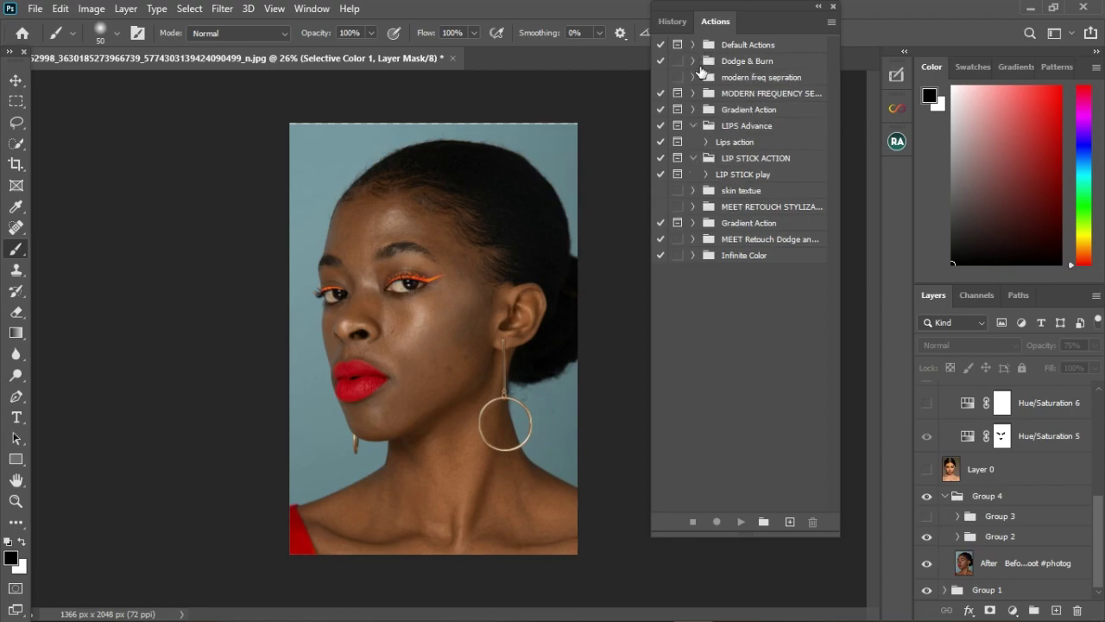
left_click(833, 7)
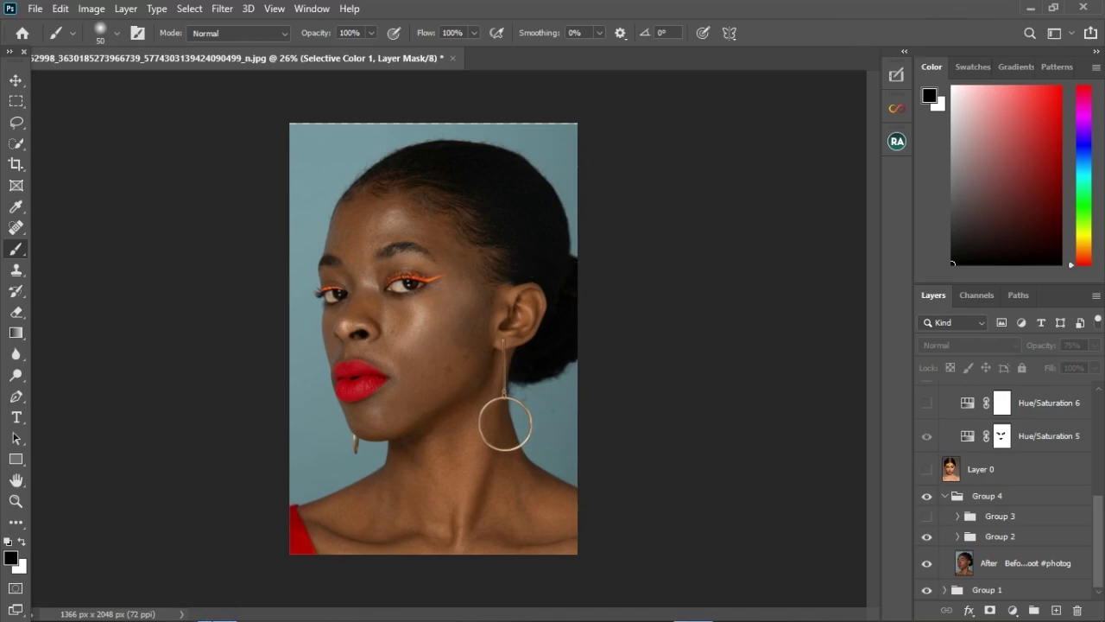
Switch to File Explorer and open the Actions folder in MEET Retouch PACK, inside the Desktop's MEET RETOUCH folder.
left_click(216, 536)
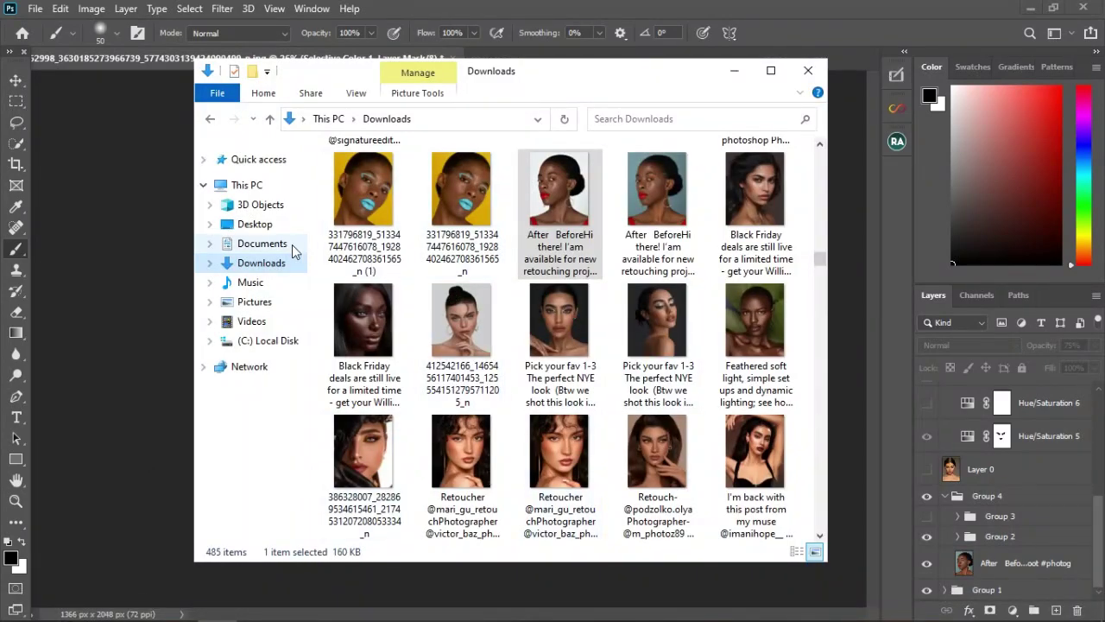
left_click(259, 226)
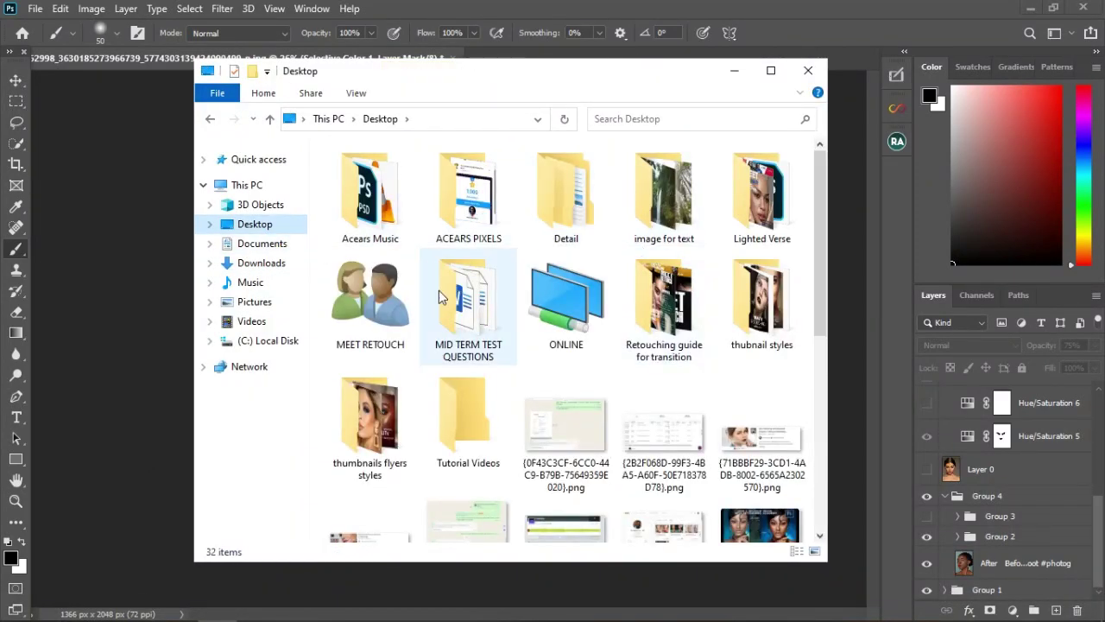
left_click(371, 302)
double_click(372, 302)
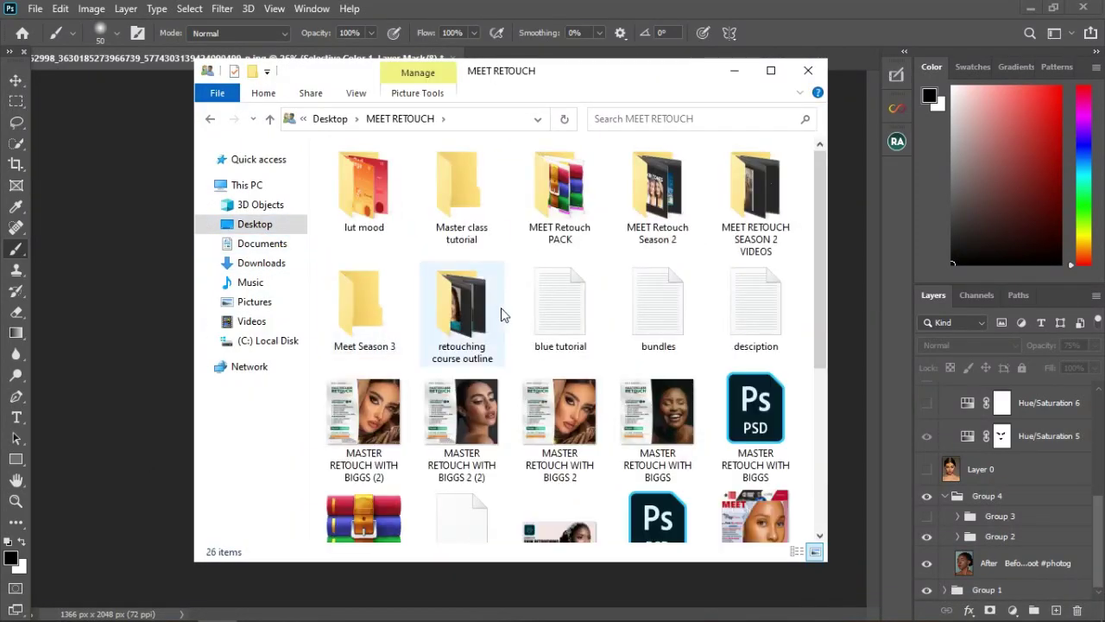
double_click(577, 222)
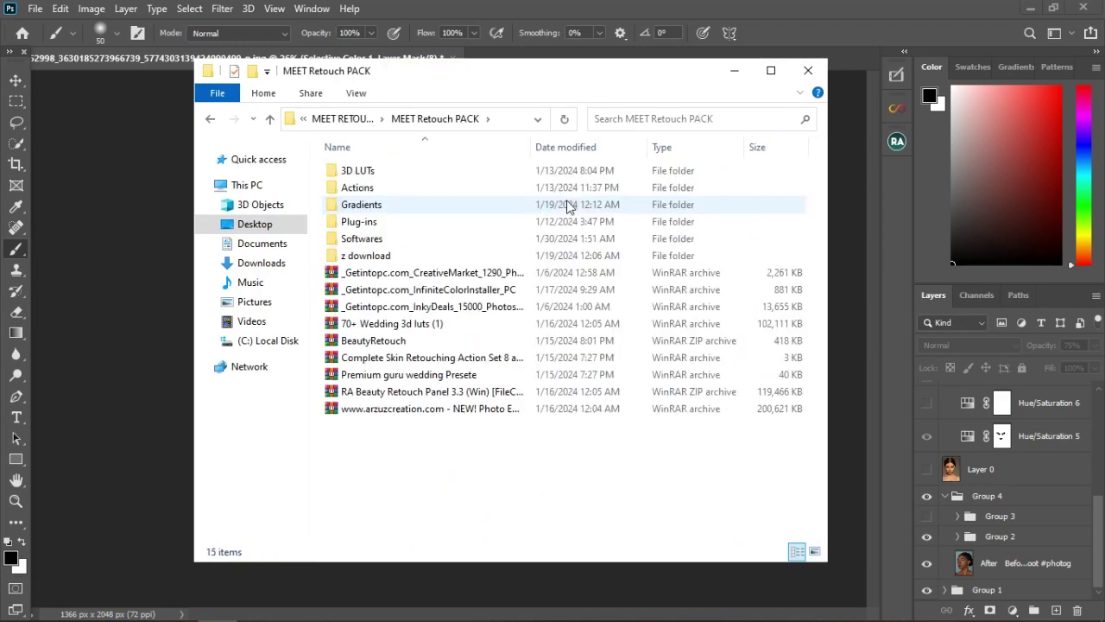
left_click(372, 191)
double_click(372, 191)
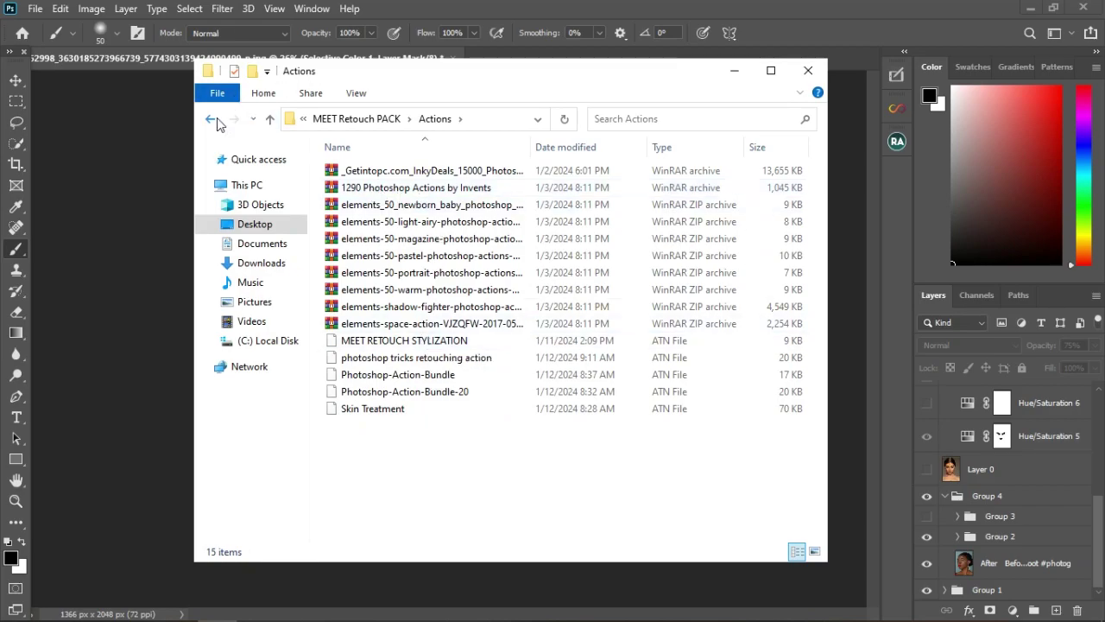
Review the MEET Retouch PACK folder and its Actions subfolder once more, and close File Explorer to return to Photoshop.
left_click(212, 121)
double_click(375, 189)
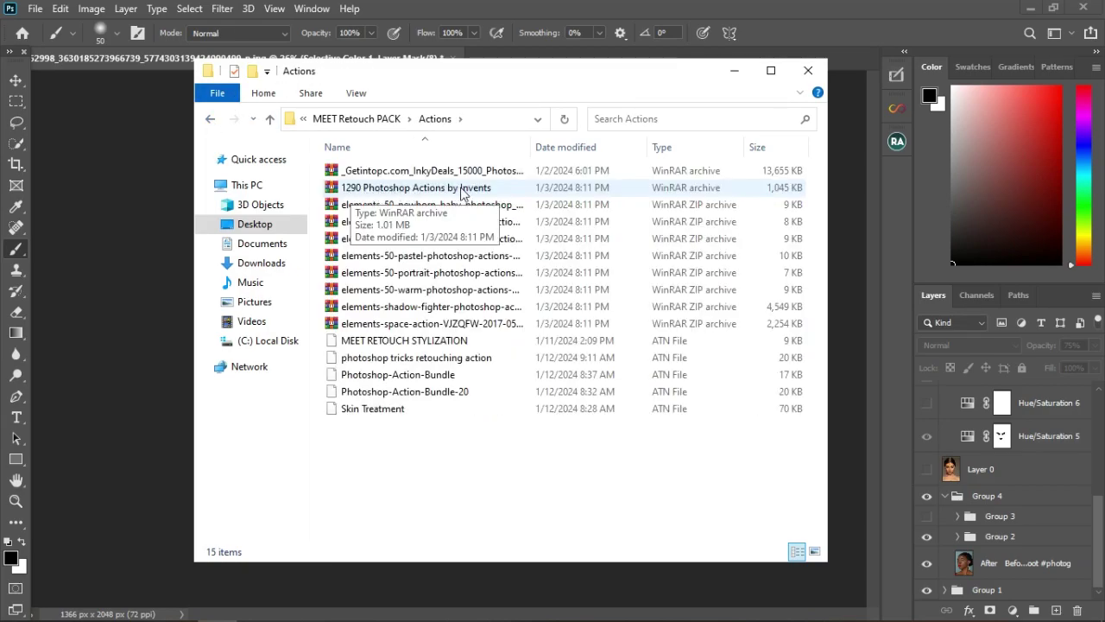
left_click(211, 119)
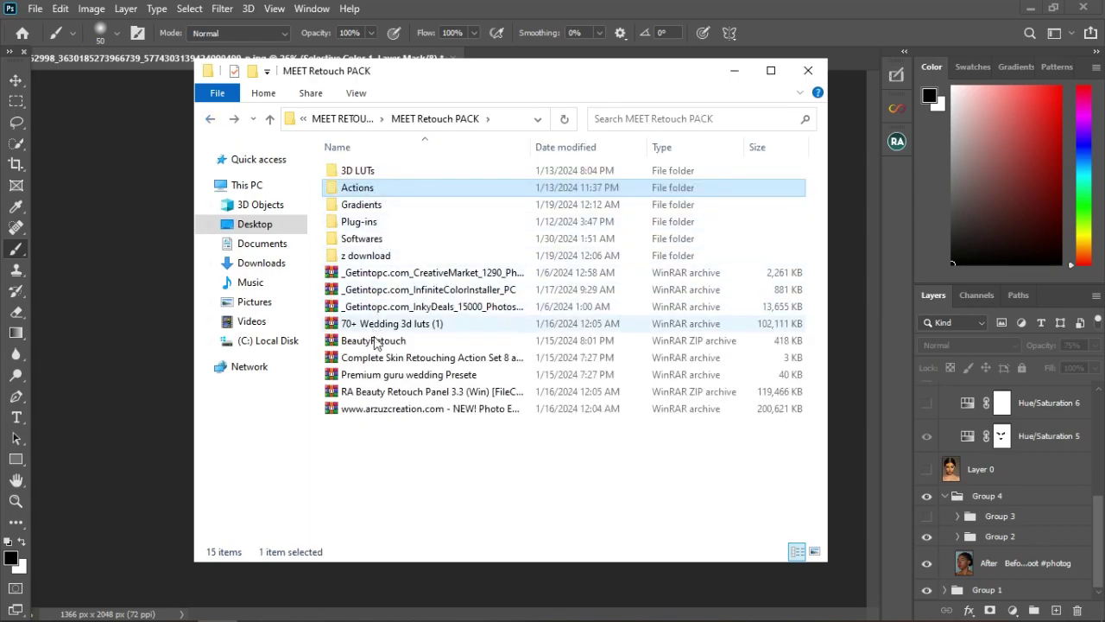
left_click(212, 119)
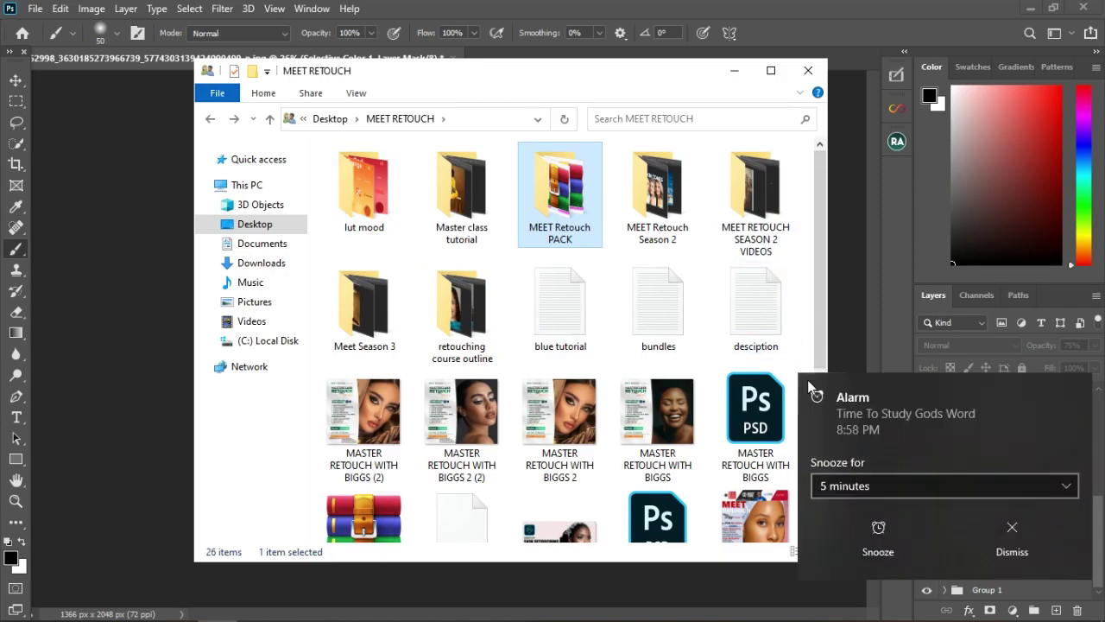
left_click(1023, 536)
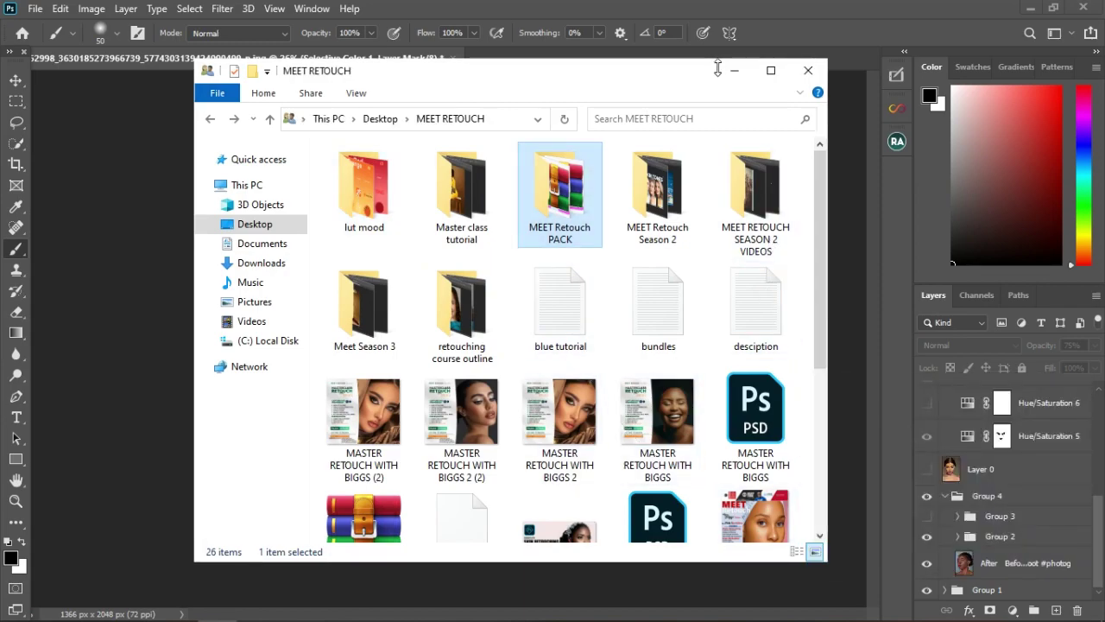
left_click(808, 73)
scroll(472, 272, "down", 2)
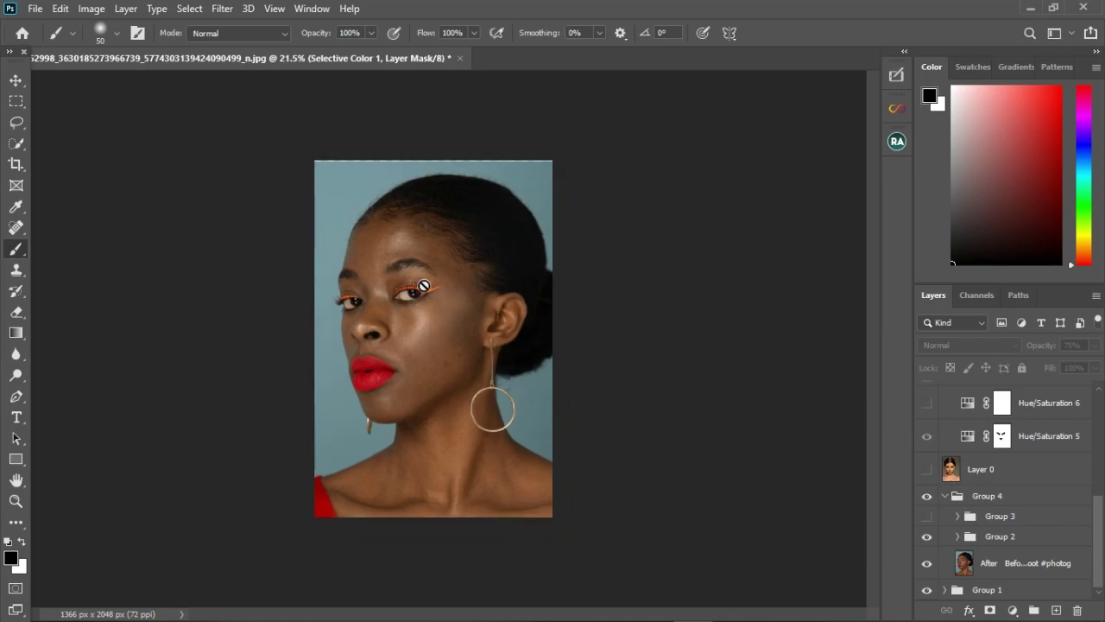